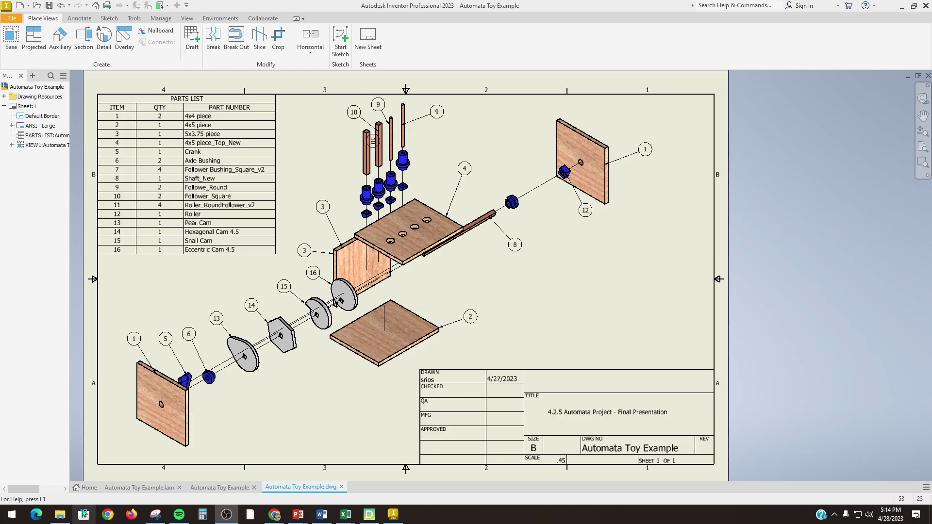
- Switch to the Automata Toy Example presentation showing its exploded assembly and Storyboard1
click(221, 487)
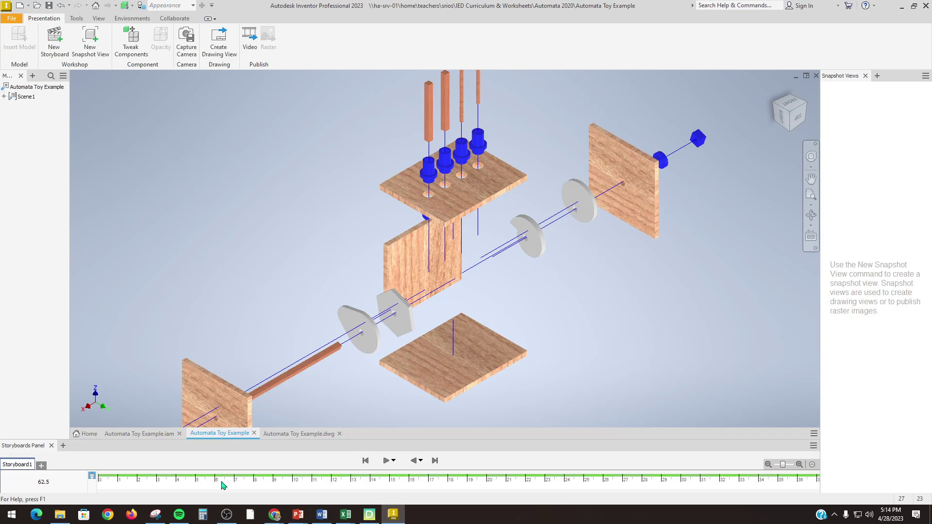
- Create a new drawing, Drawing1, from the standard.dwg template
click(12, 19)
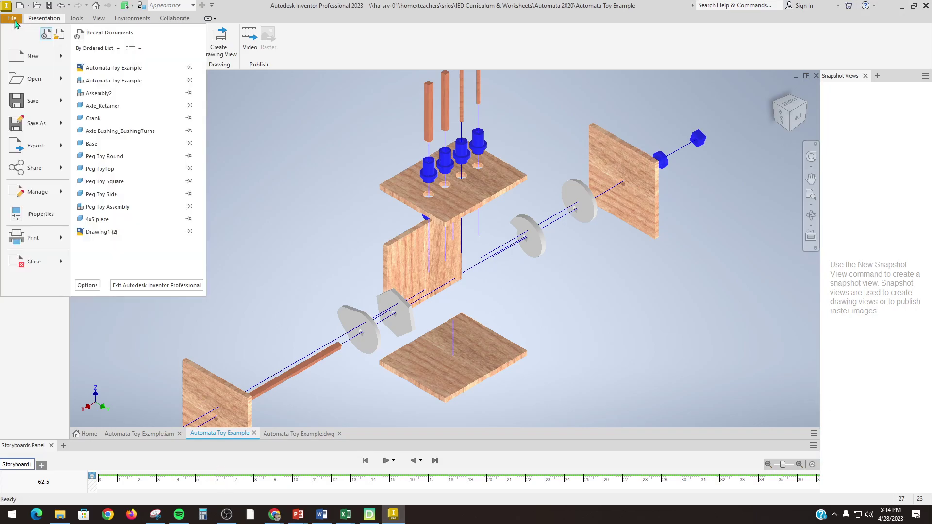
click(24, 57)
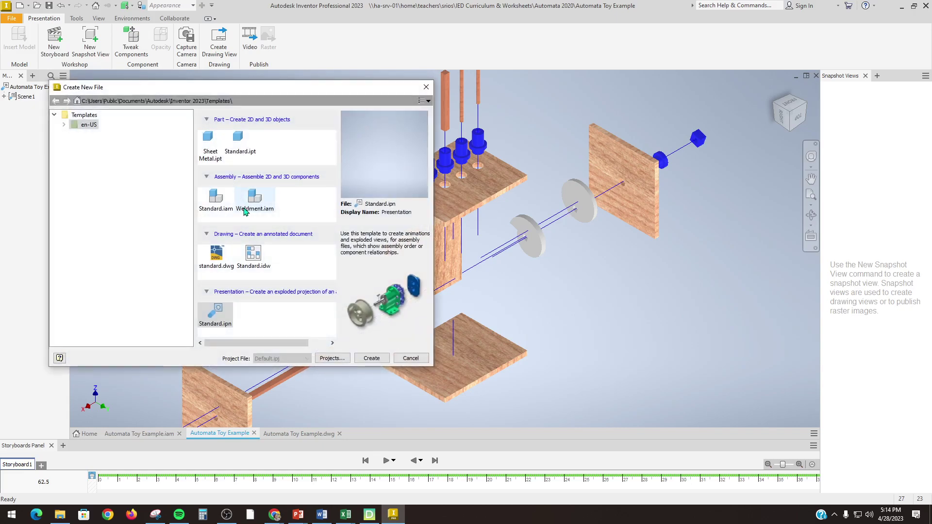
click(216, 255)
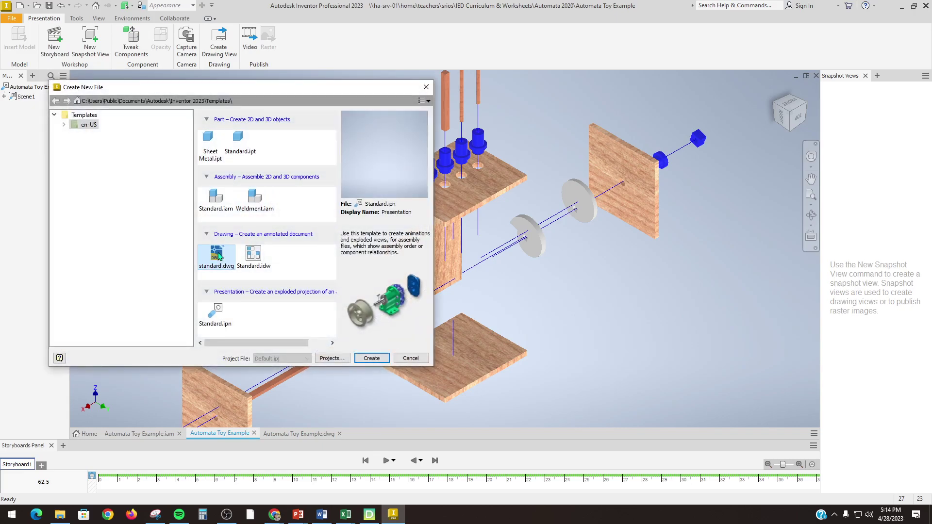
click(372, 359)
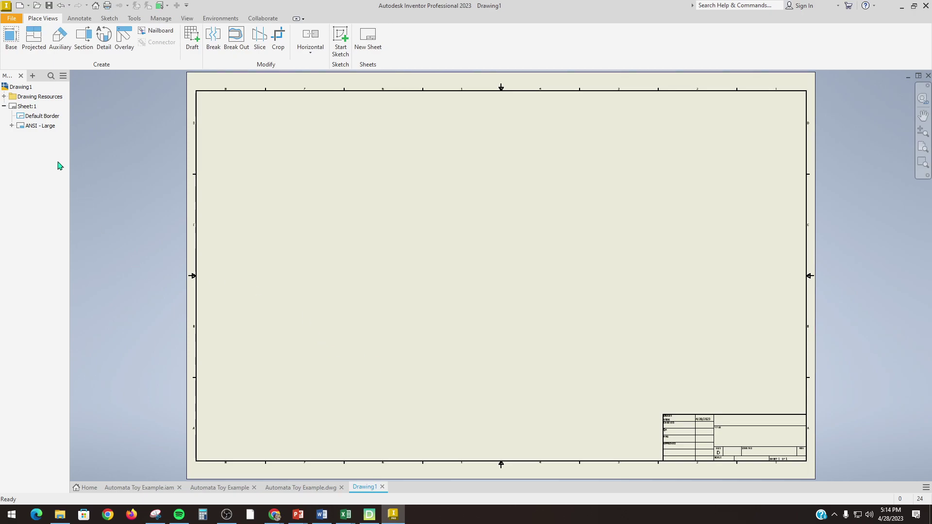
- Change Sheet:1 from D to B size, keeping landscape orientation
right_click(27, 111)
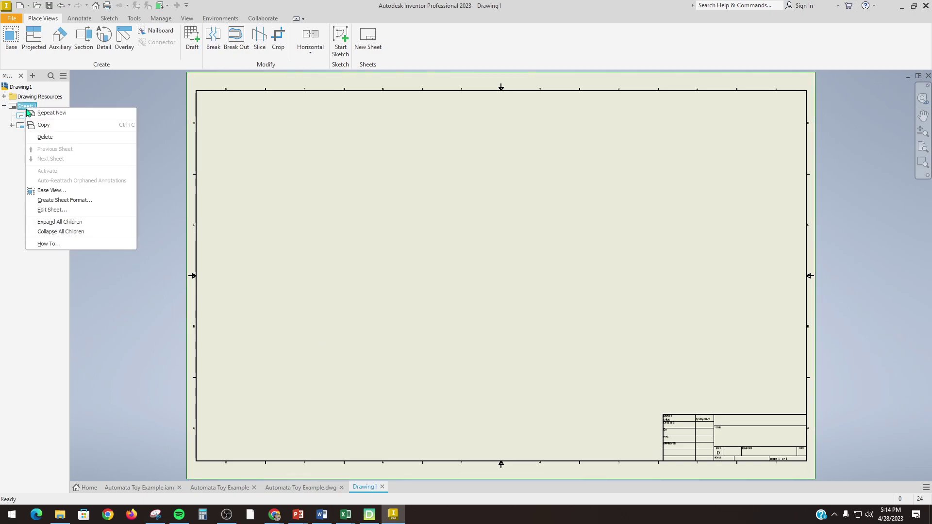
click(54, 209)
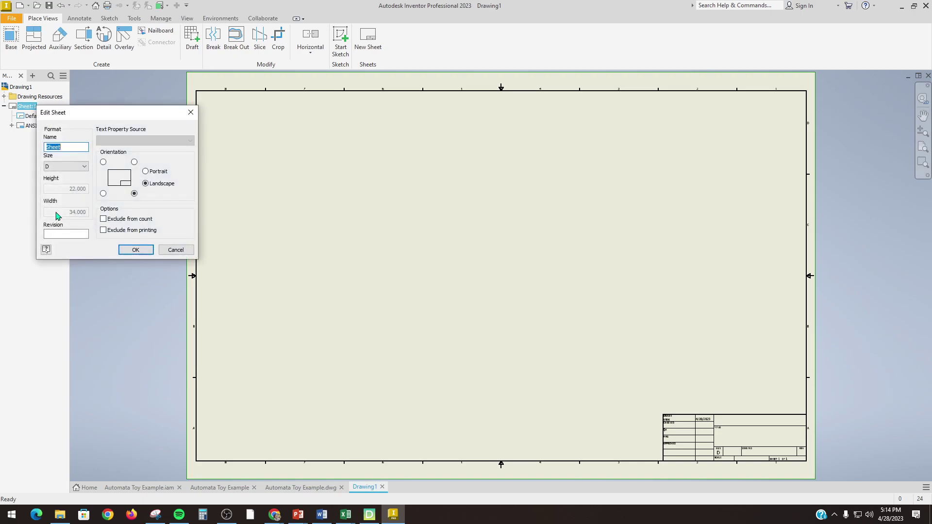
click(73, 166)
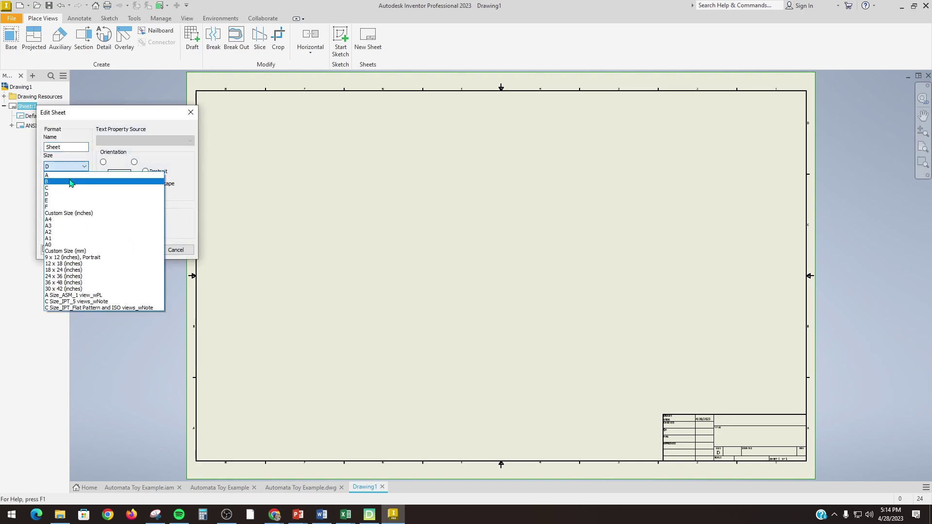
click(71, 182)
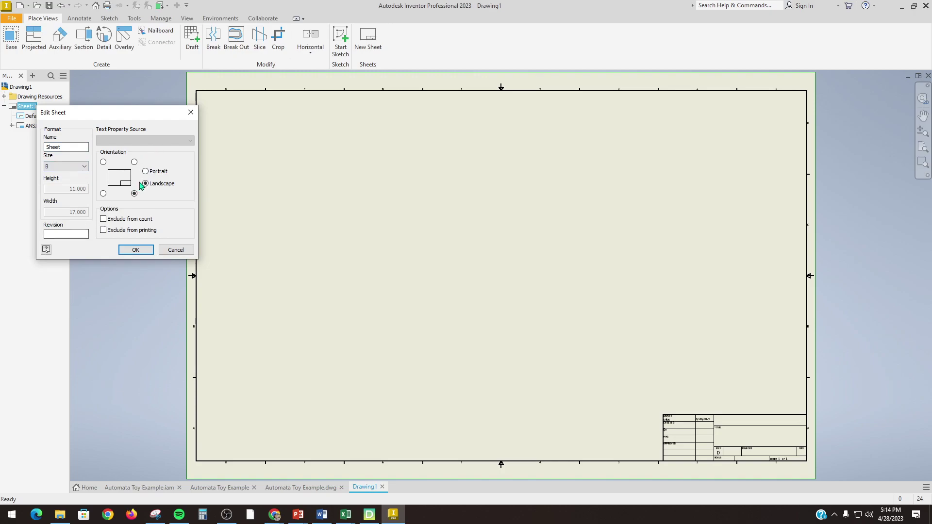
click(136, 250)
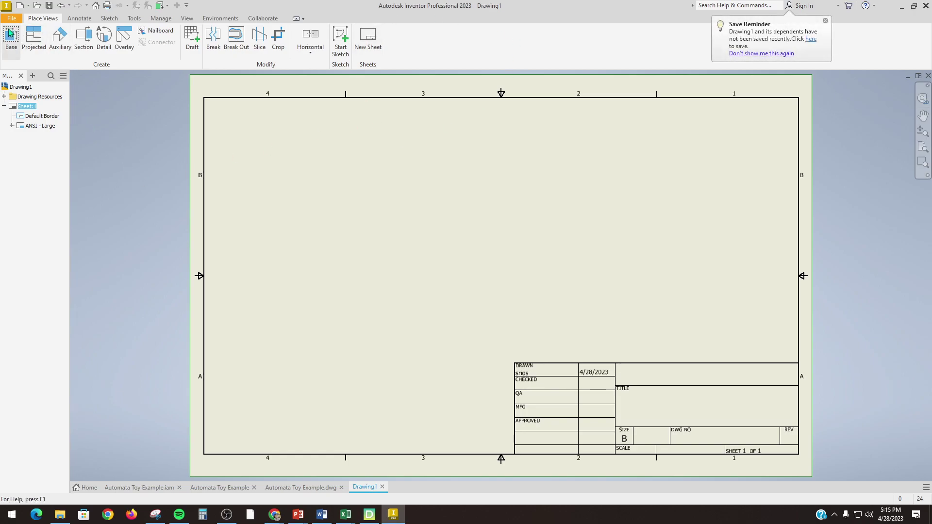
- Start a base view, accepting the snapshot and save prompts but cancelling Save As
click(12, 36)
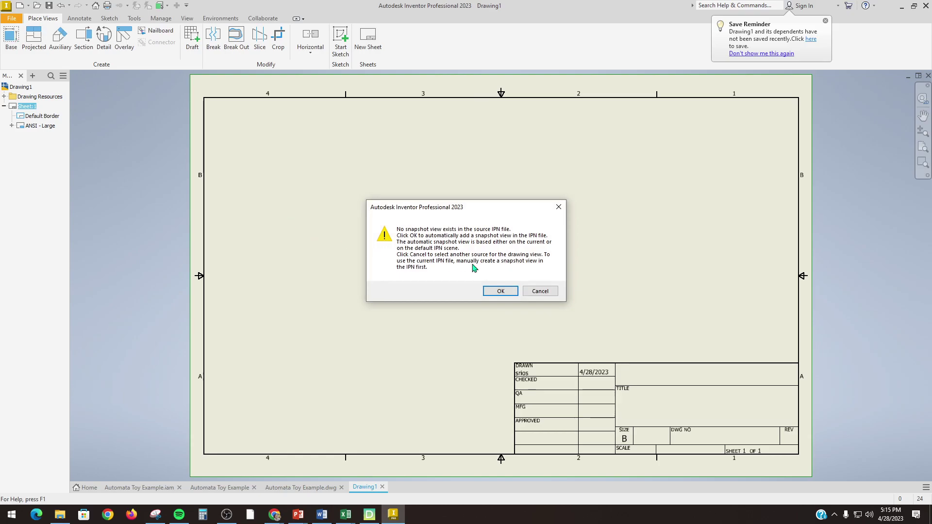
click(505, 293)
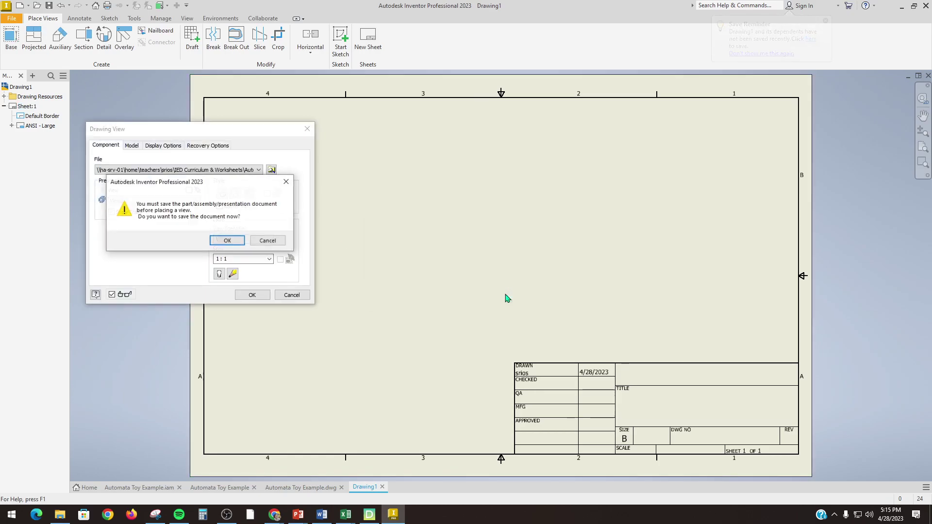
click(228, 243)
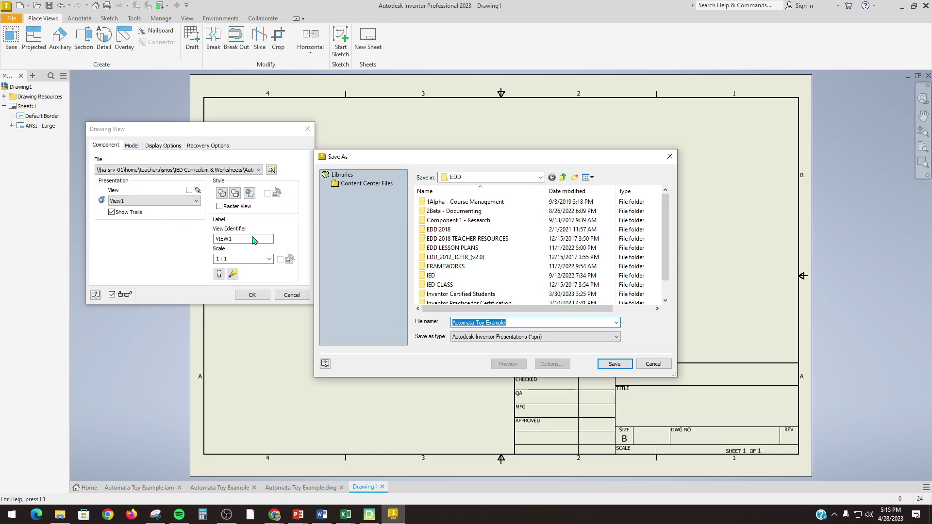
click(653, 364)
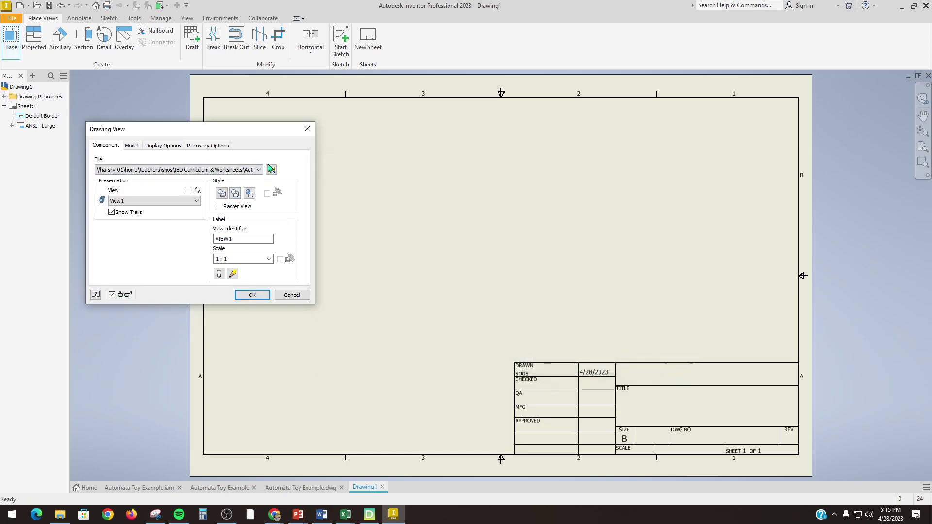
- Choose the Automata Toy Example presentation as the view source, accepting the search-path warning
click(272, 170)
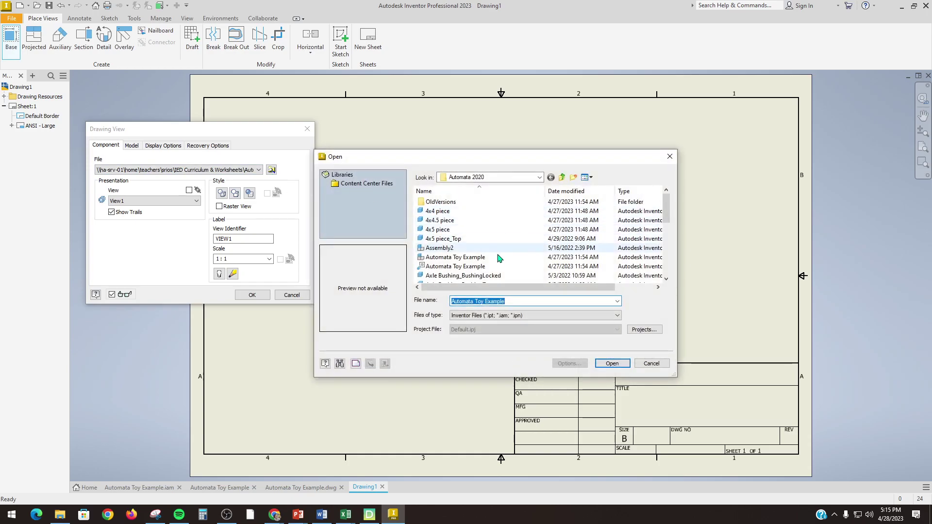
click(477, 266)
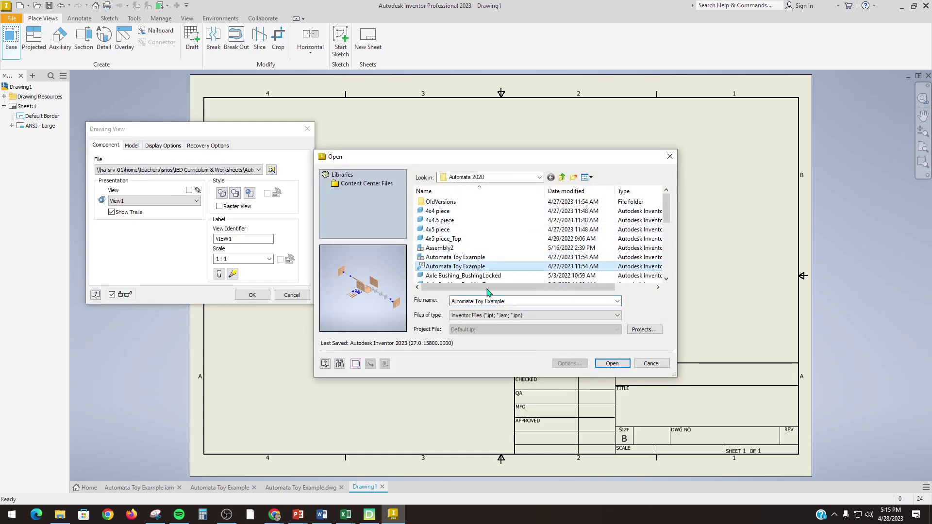
click(612, 364)
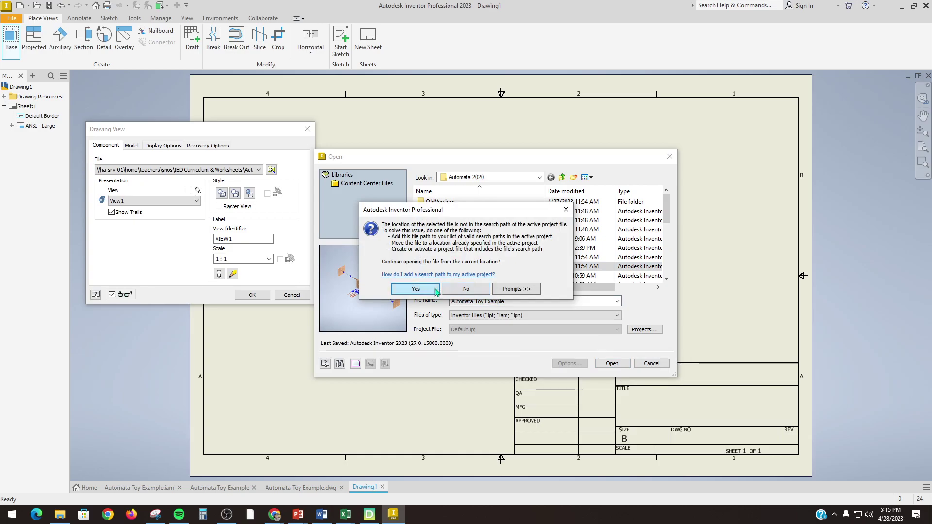
click(418, 287)
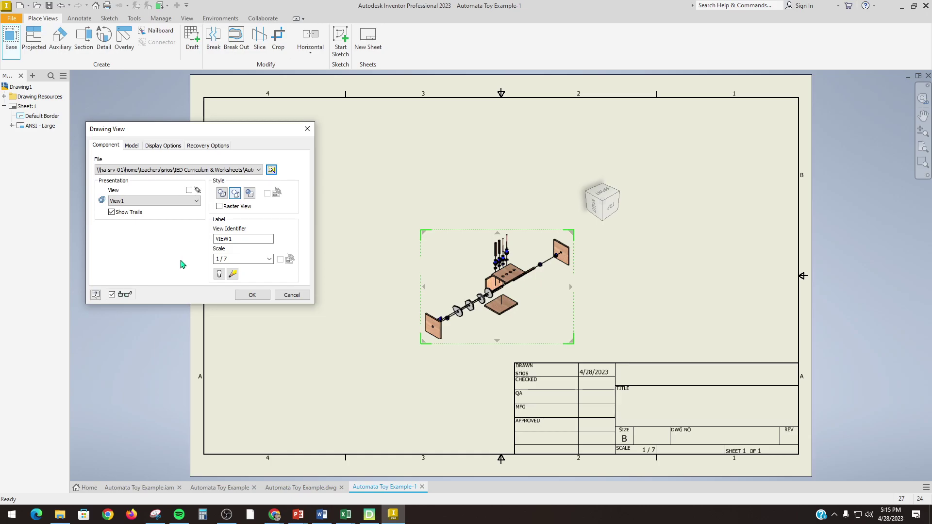
- Set the exploded base view's scale to 0.45, move it higher, and place VIEW1
click(248, 260)
text(1/5)
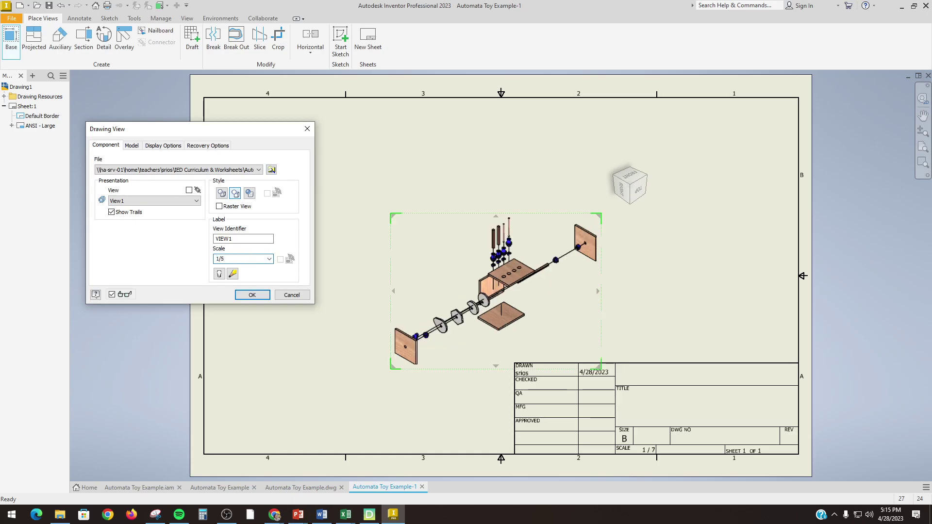
key(BackSpace)
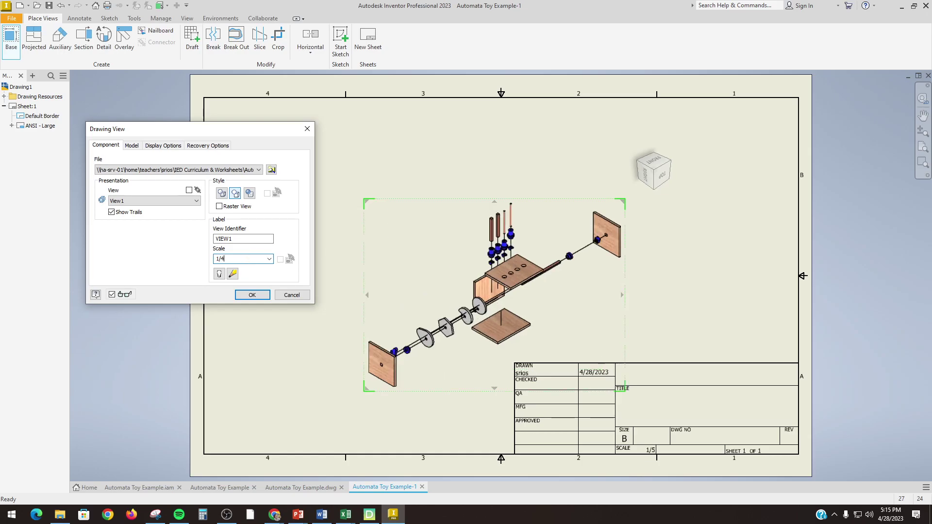
key(BackSpace)
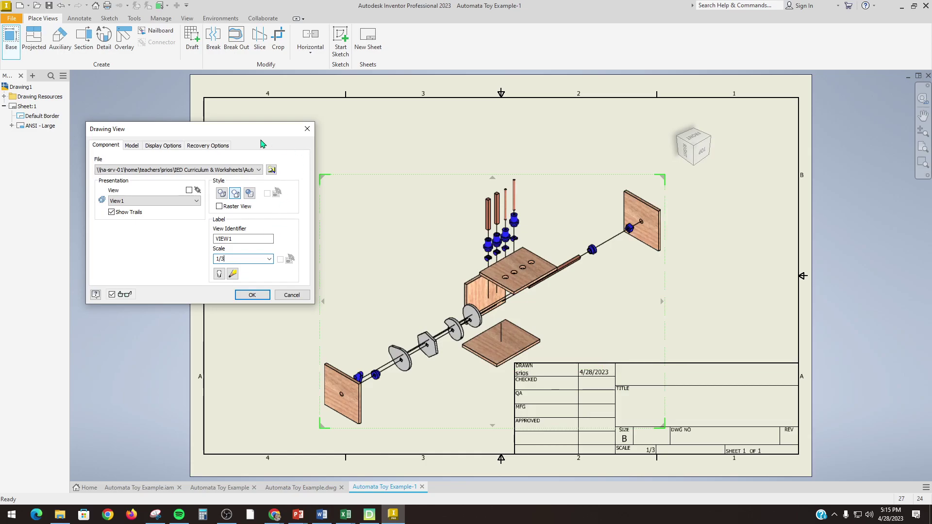
drag(258, 134, 218, 111)
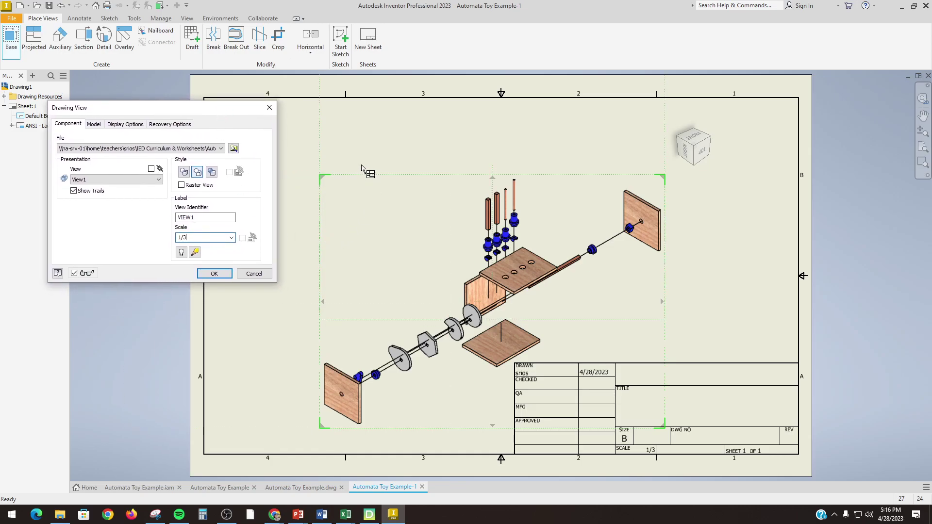
drag(366, 185, 382, 160)
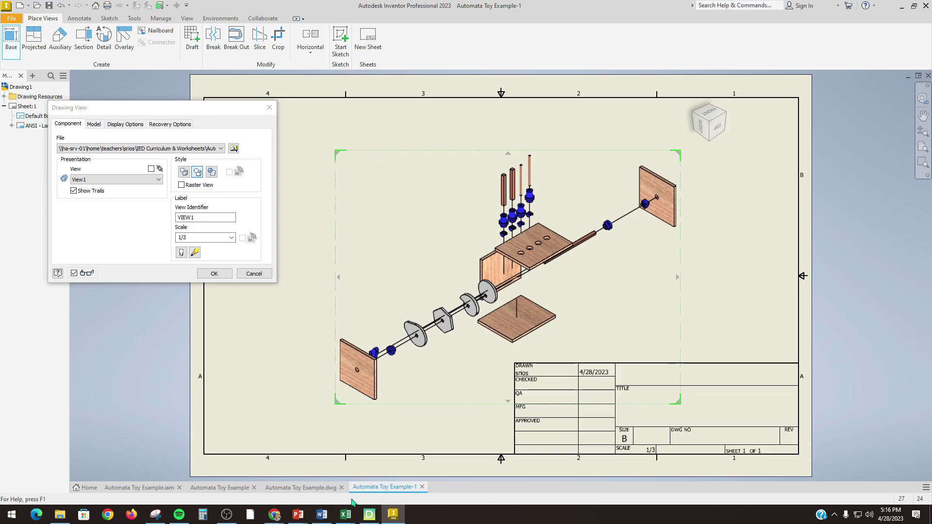
click(301, 488)
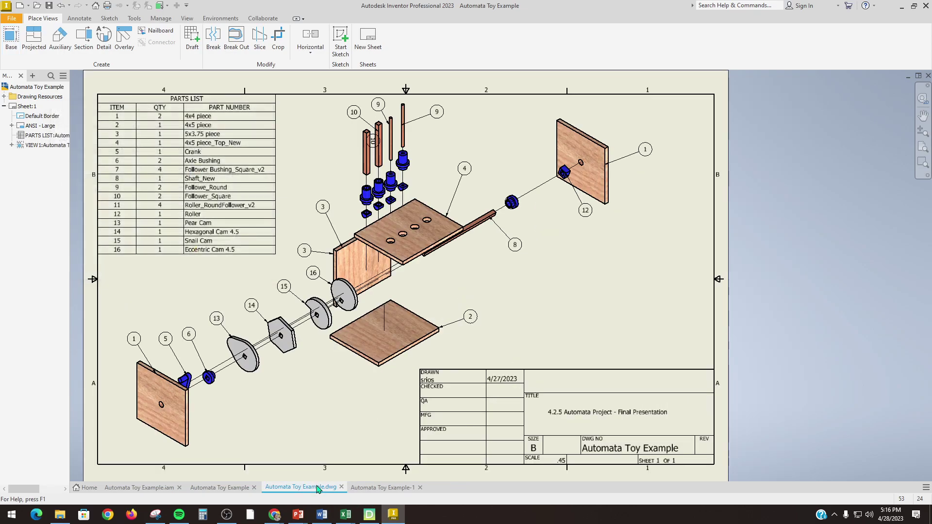
click(383, 487)
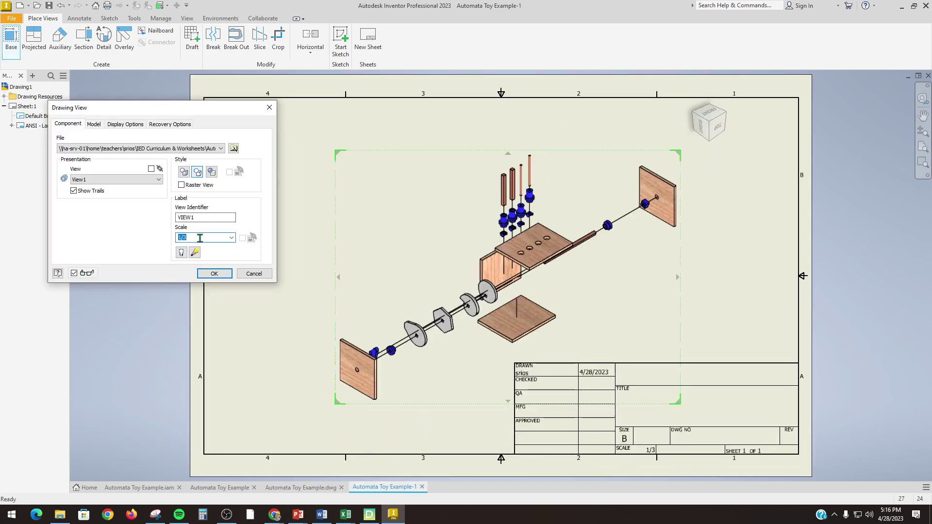
text(0.45)
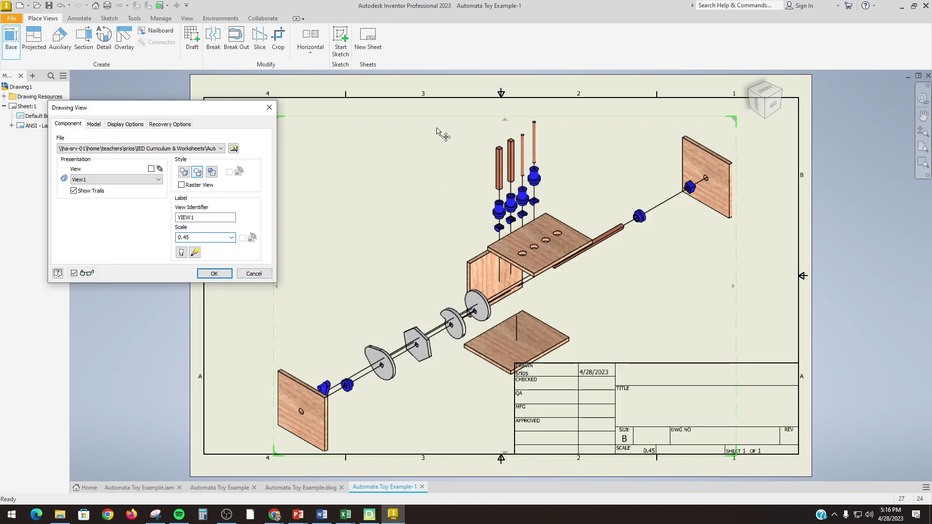
drag(437, 127, 443, 105)
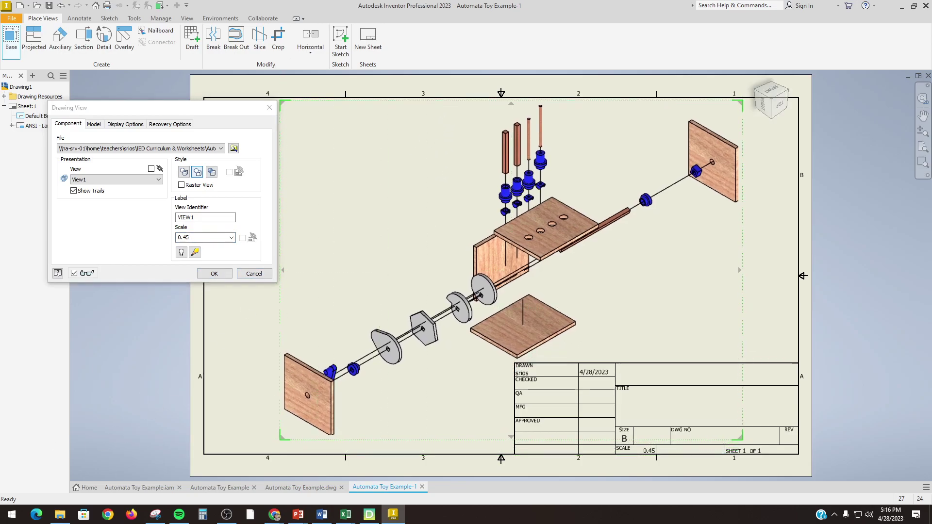
click(214, 273)
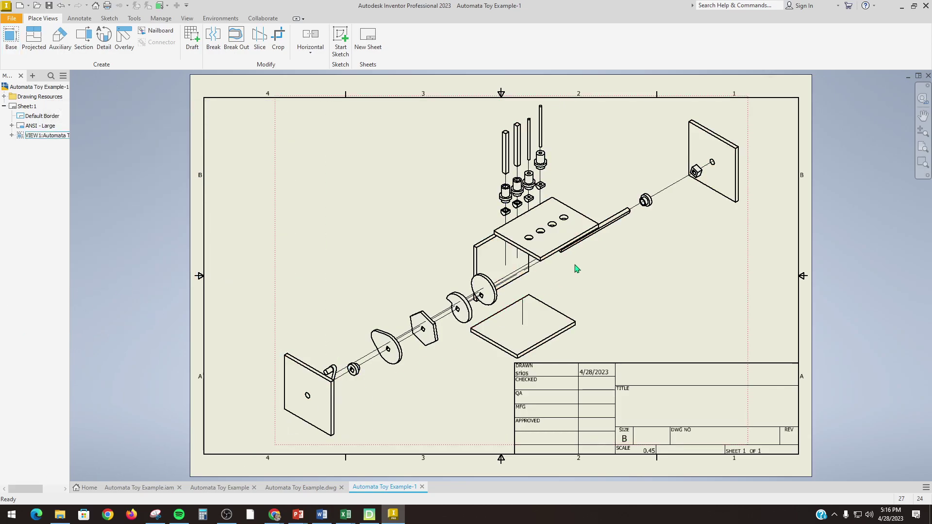
- Give VIEW1 the Shaded style so parts show in wood and blue colours
double_click(704, 271)
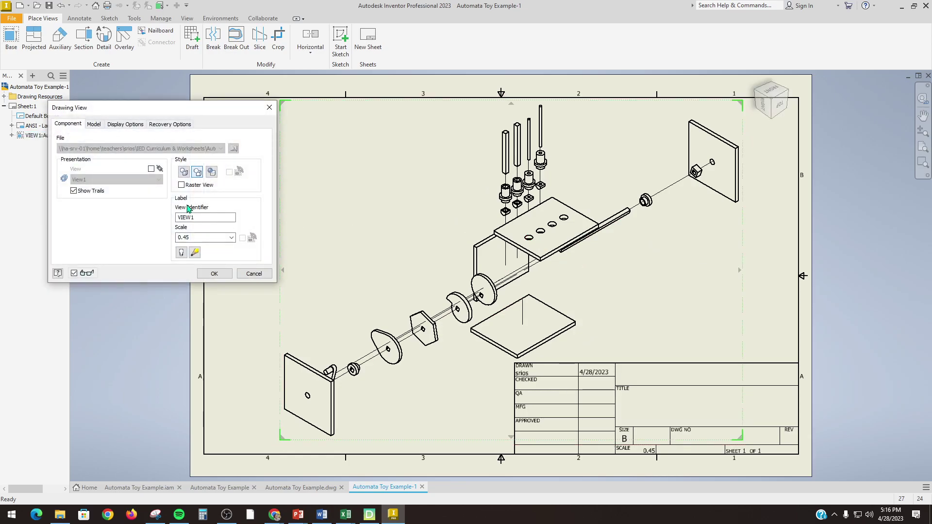
click(212, 172)
click(214, 273)
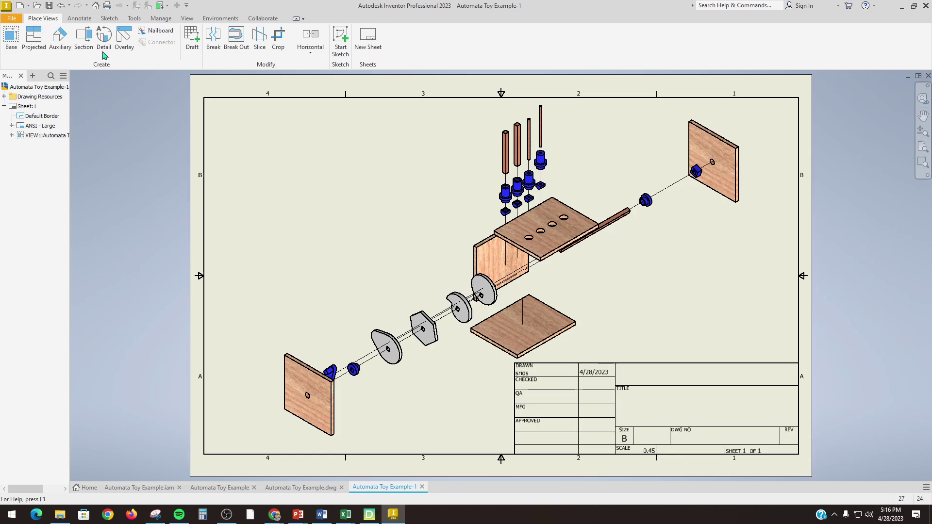
- Add a 16-item parts list from the exploded view at the sheet's top-left corner
click(89, 23)
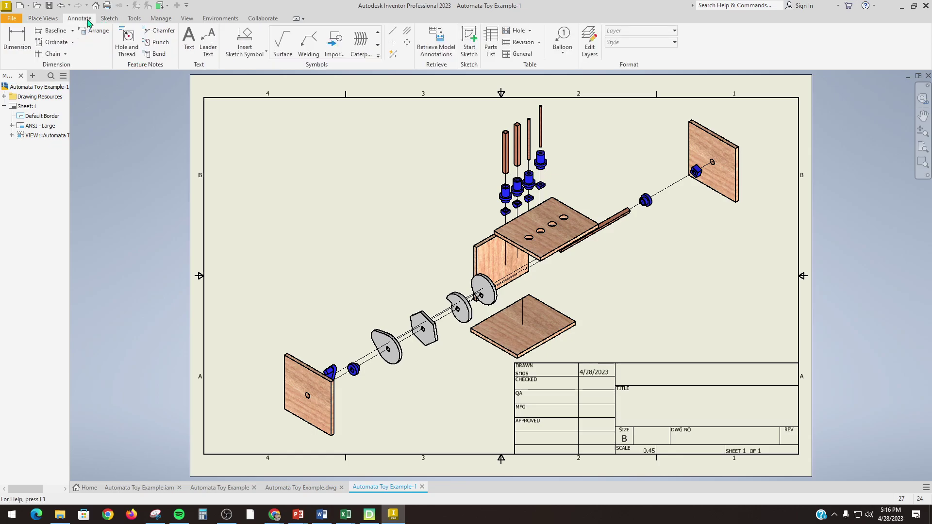
click(492, 45)
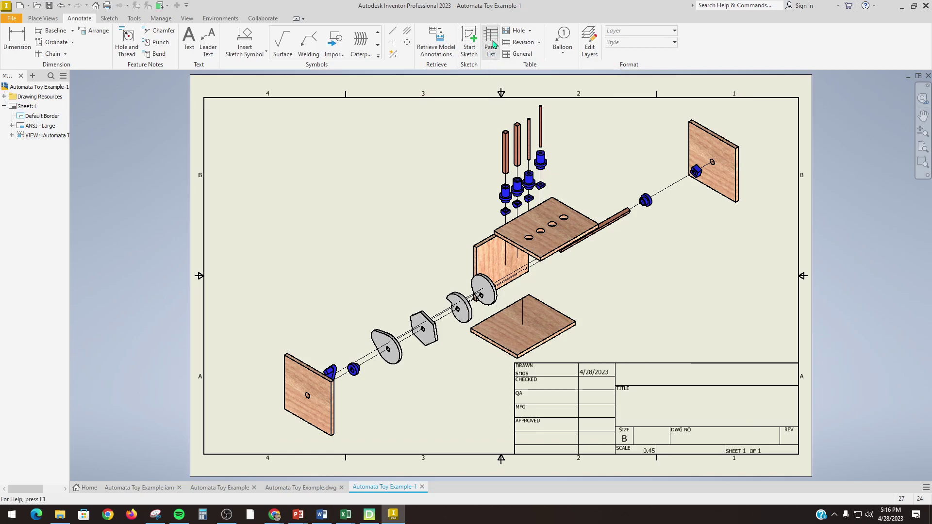
click(505, 228)
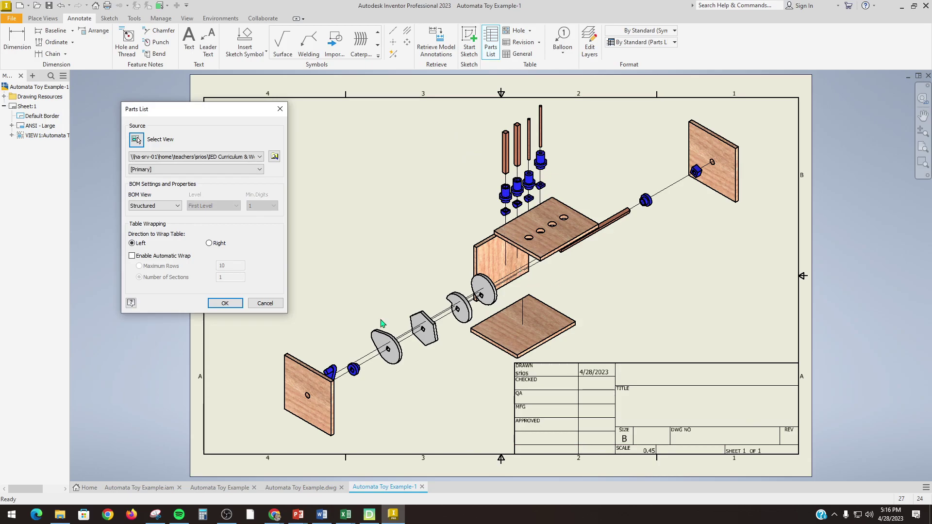
click(220, 308)
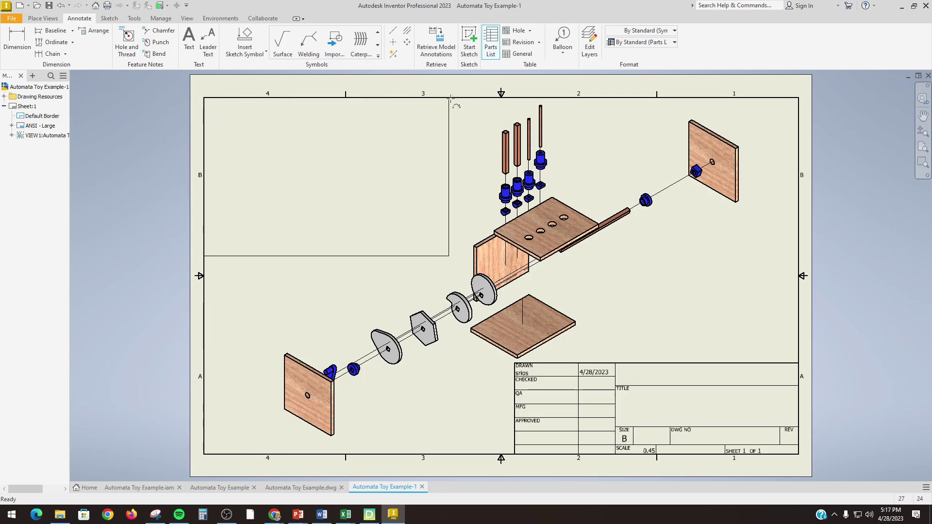
click(450, 99)
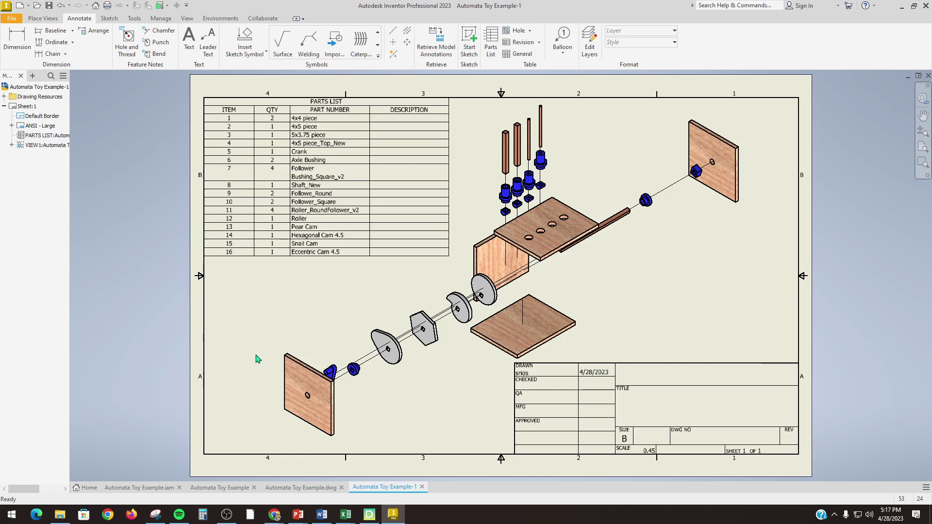
click(426, 112)
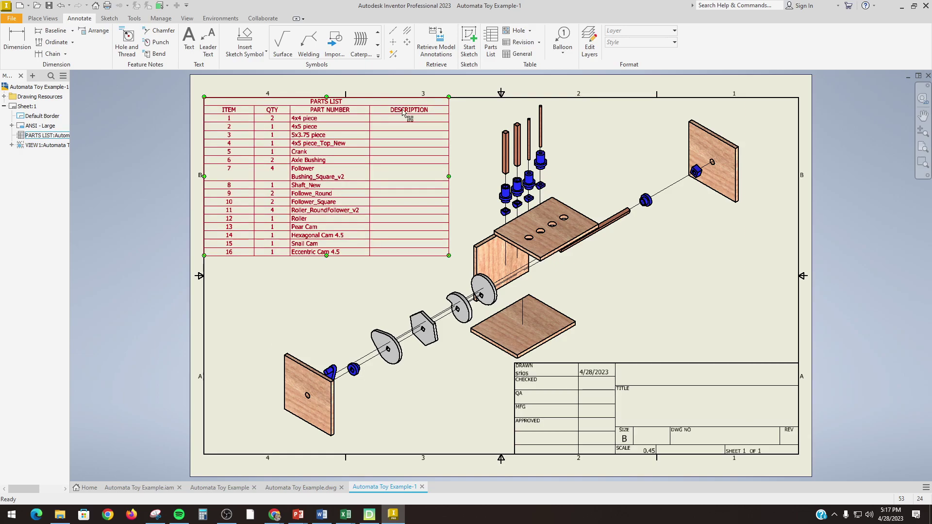
click(381, 374)
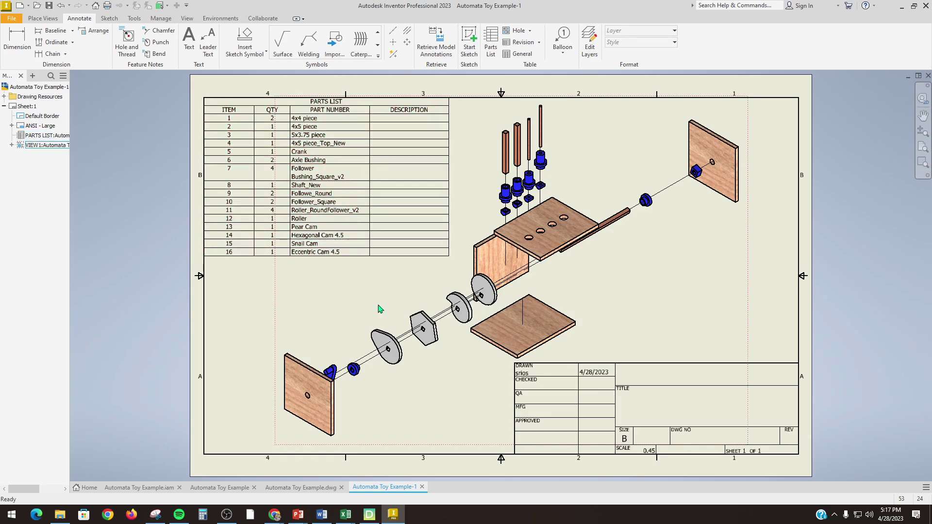
click(428, 141)
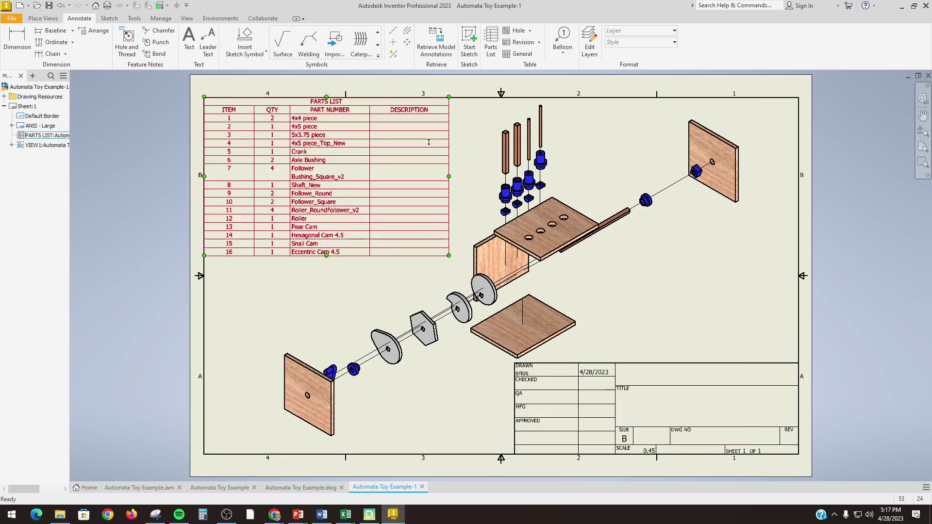
- Remove the DESCRIPTION column from the parts list using the Column Chooser
right_click(423, 118)
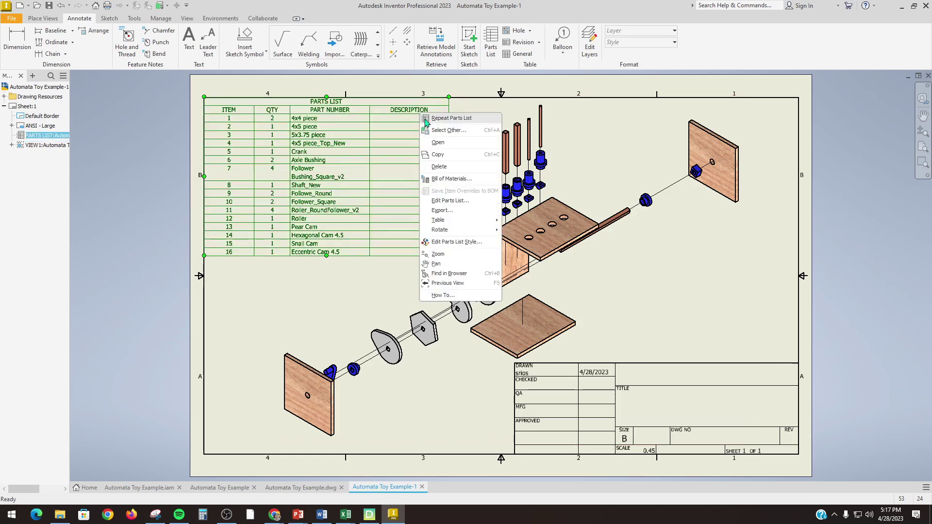
click(469, 202)
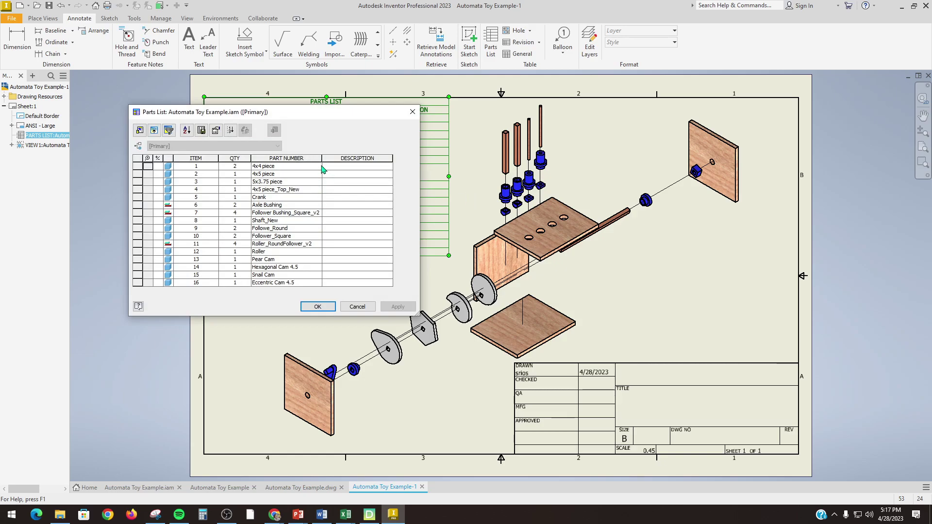
right_click(361, 157)
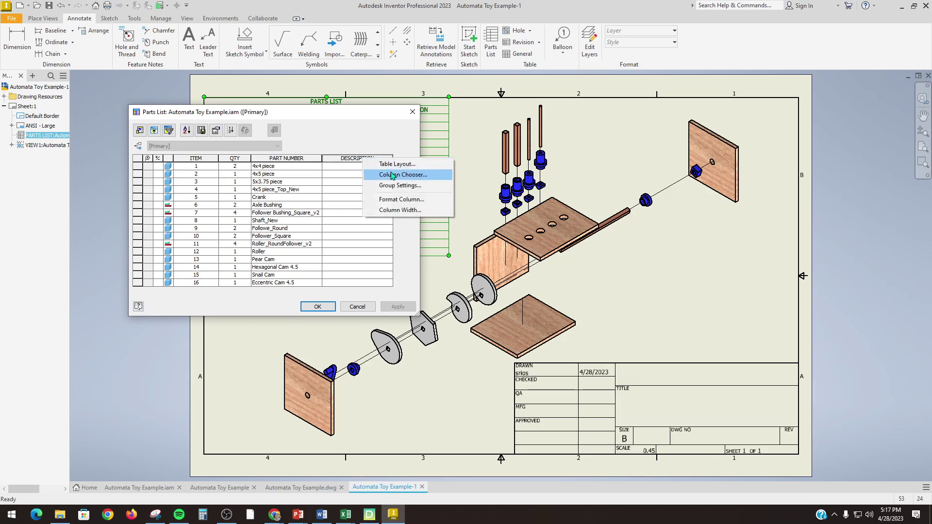
click(430, 178)
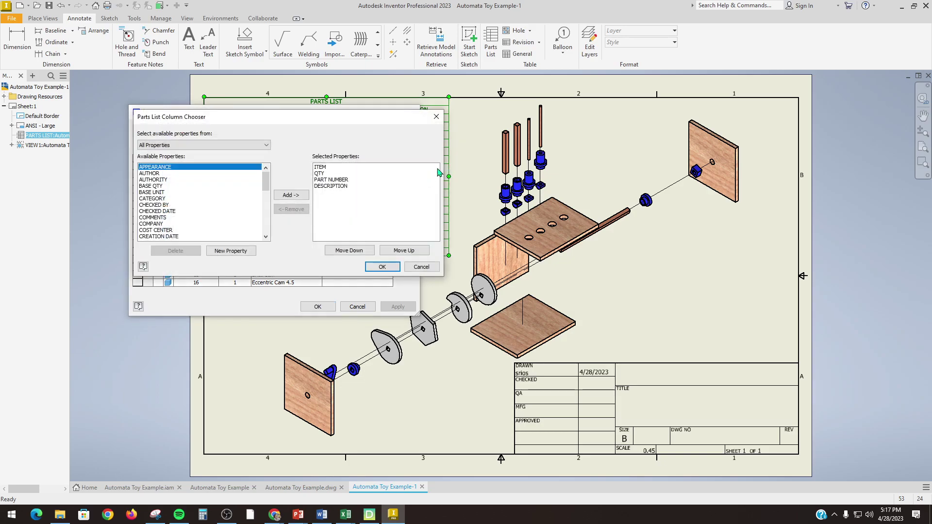
click(344, 187)
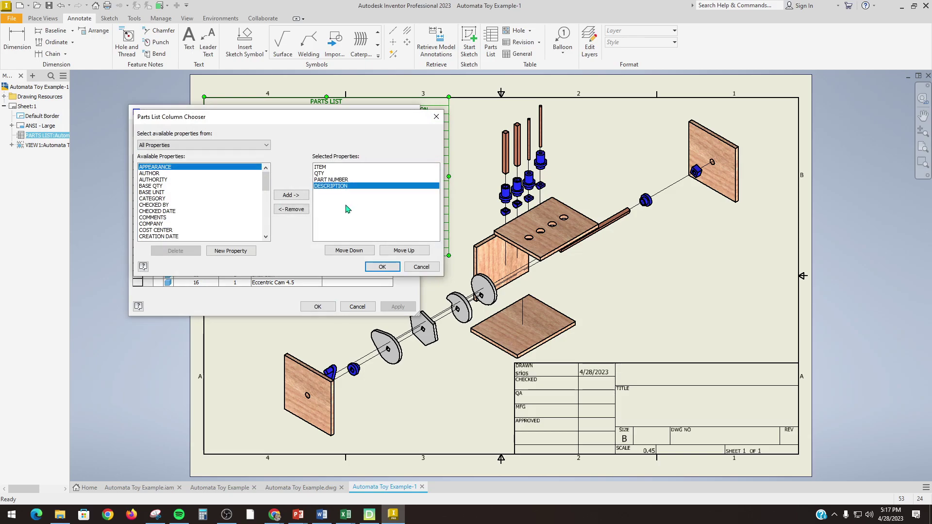
click(294, 210)
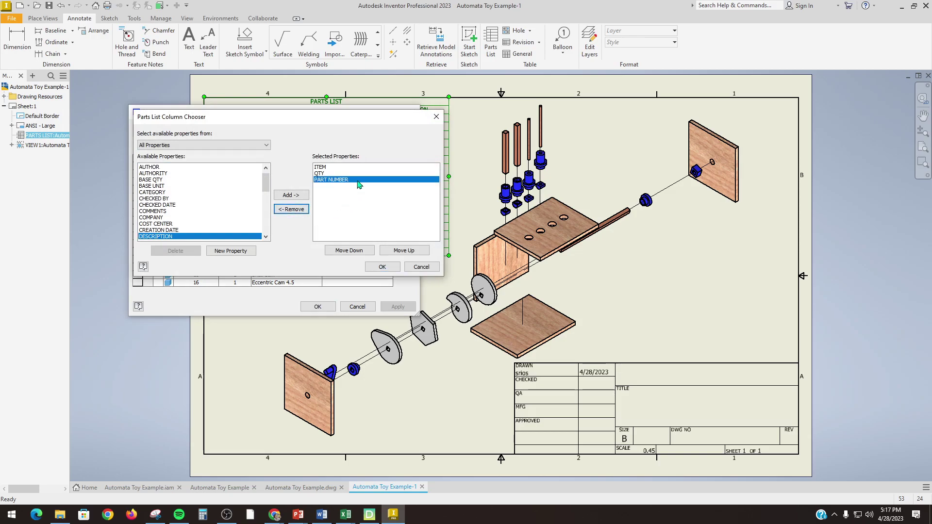
click(398, 269)
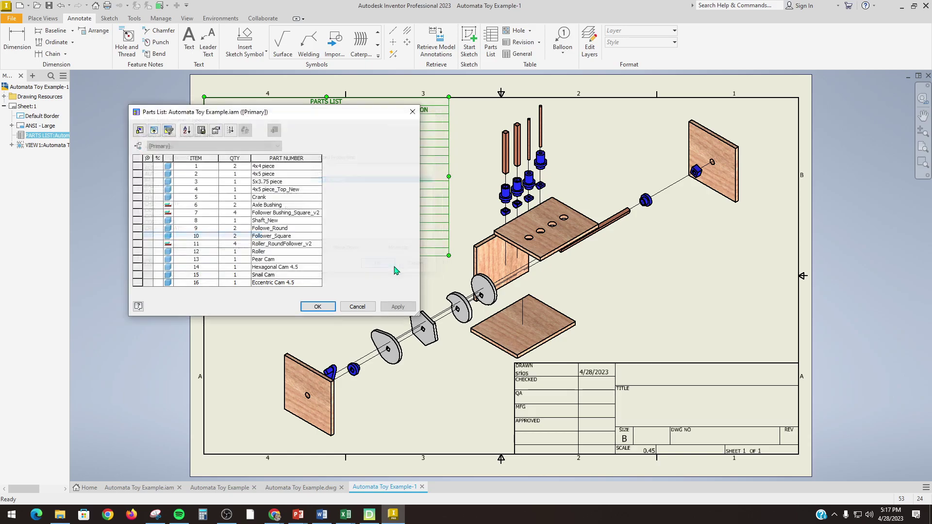
click(329, 308)
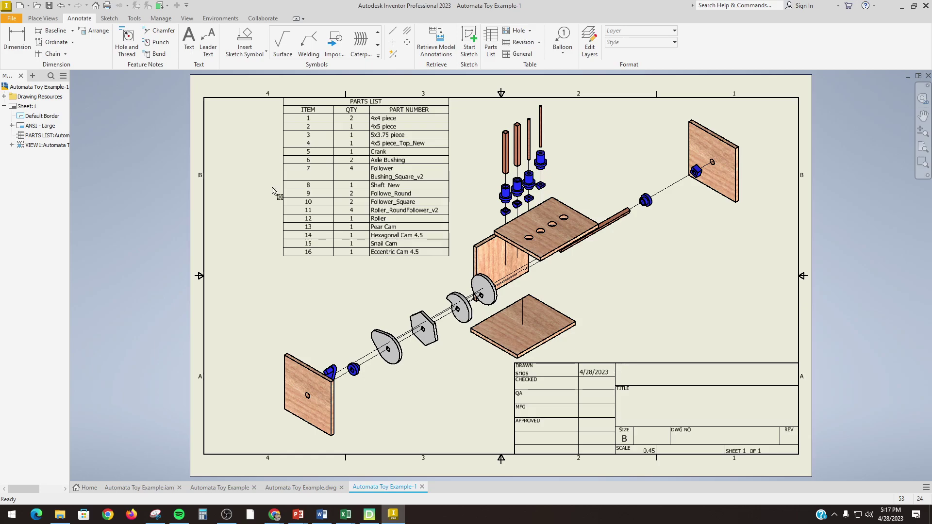
- Try widening the parts list and narrowing ITEM, then undo those changes
click(283, 174)
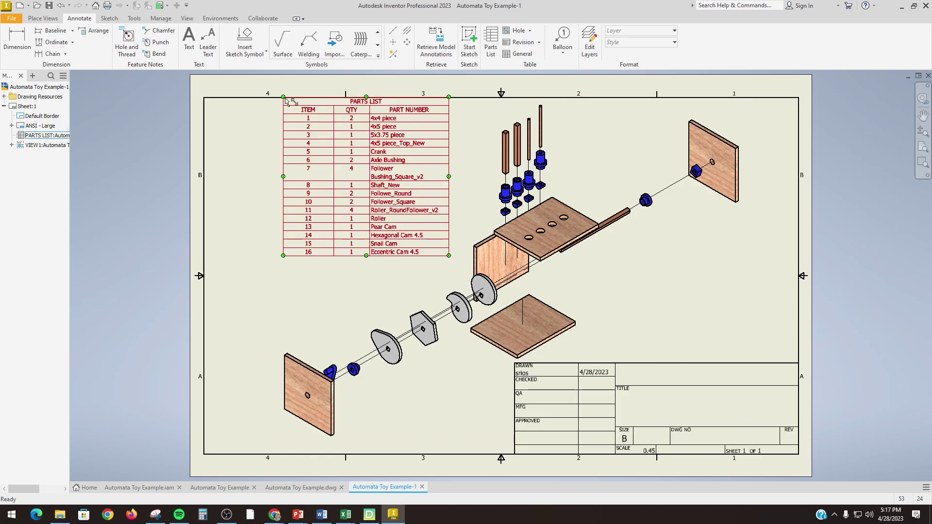
drag(283, 97, 206, 101)
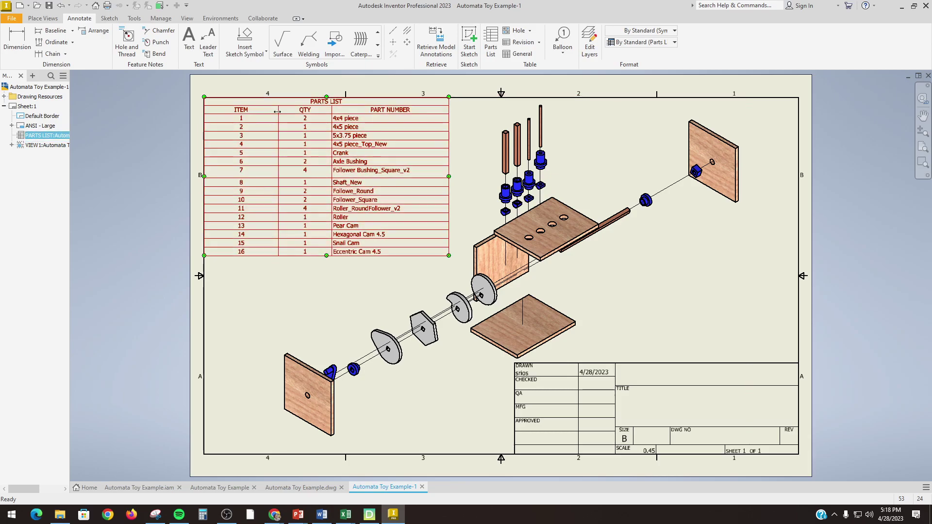
drag(276, 112, 264, 110)
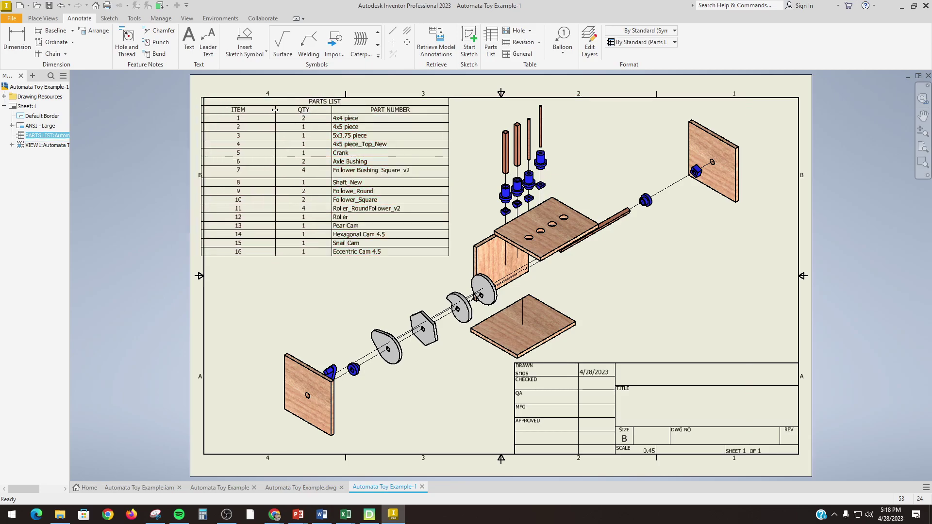
click(60, 6)
click(352, 108)
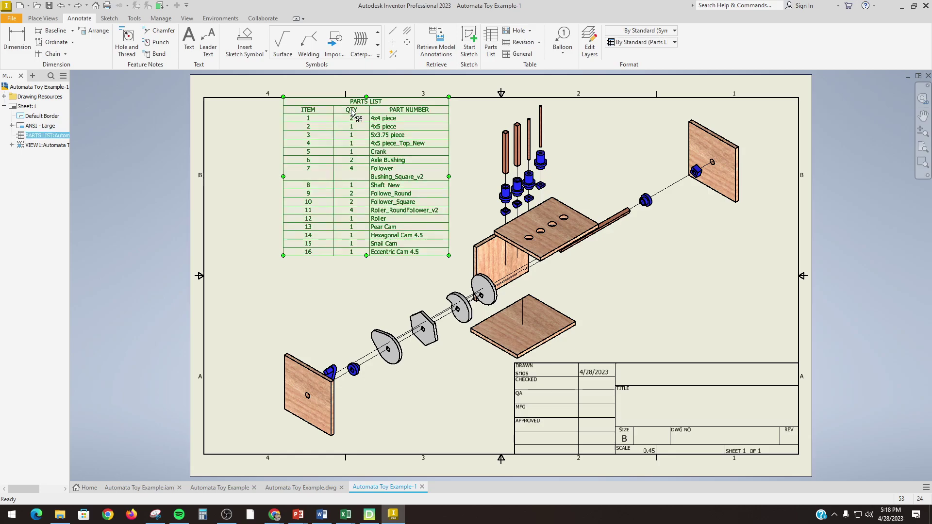
- Snap the parts list into the top-left corner, narrow ITEM, widen PART NUMBER, and trim the right edge
drag(352, 113, 272, 112)
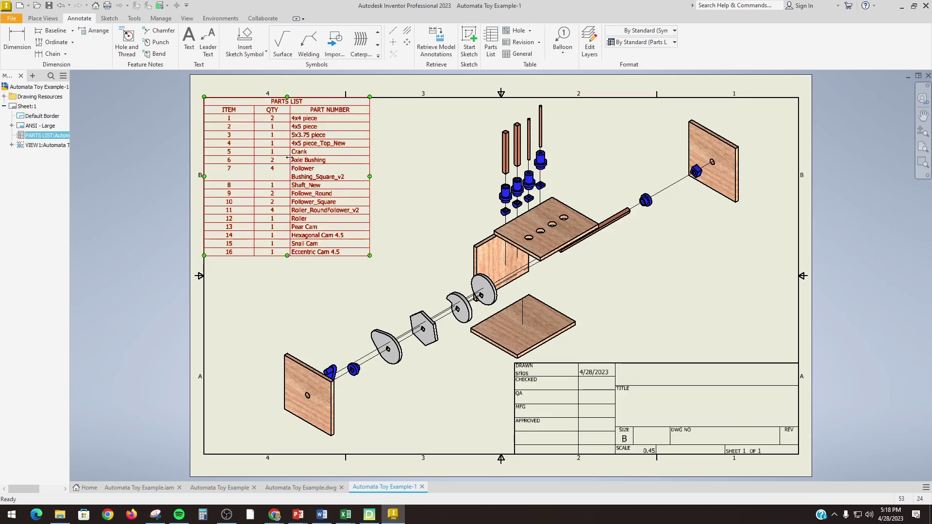
drag(254, 111, 245, 111)
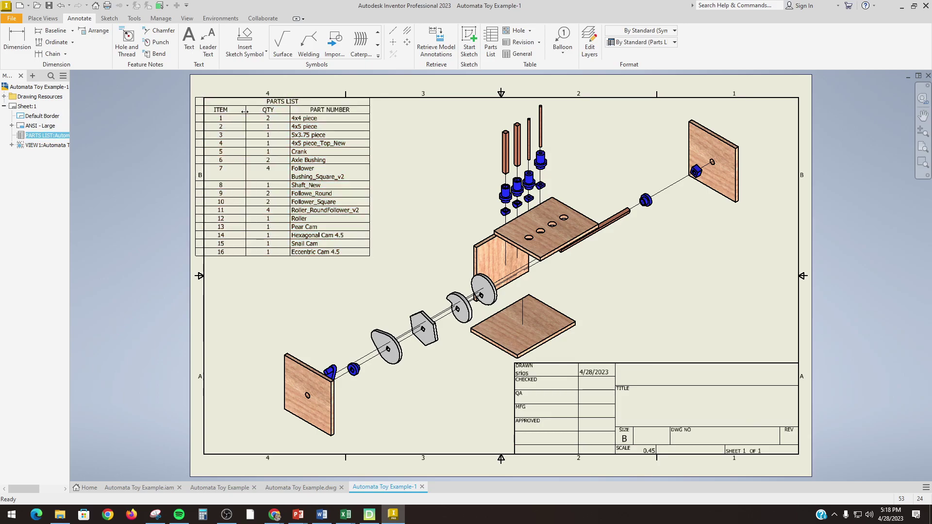
click(208, 117)
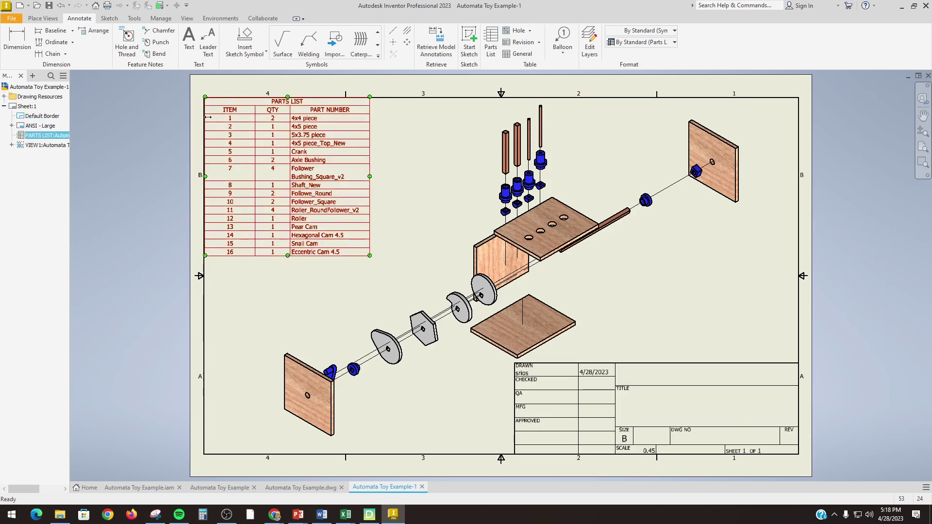
drag(207, 117, 225, 117)
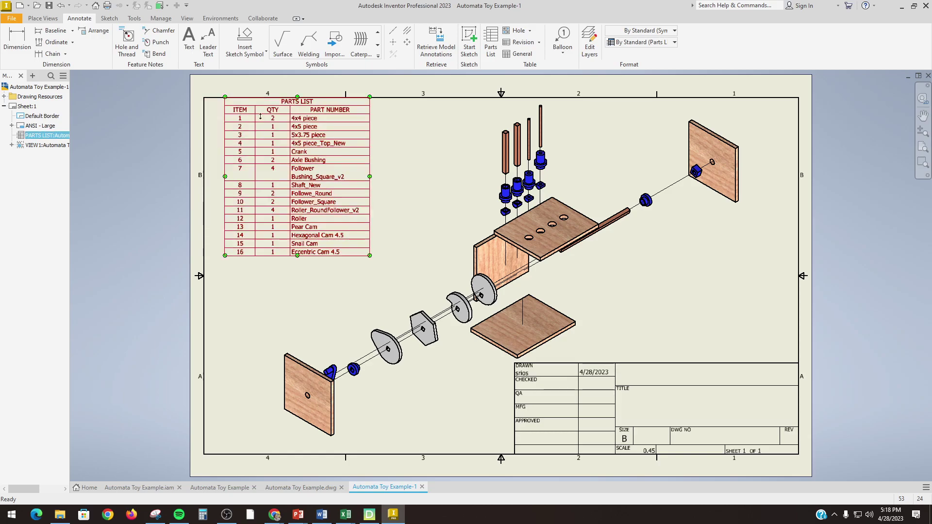
drag(290, 113, 272, 115)
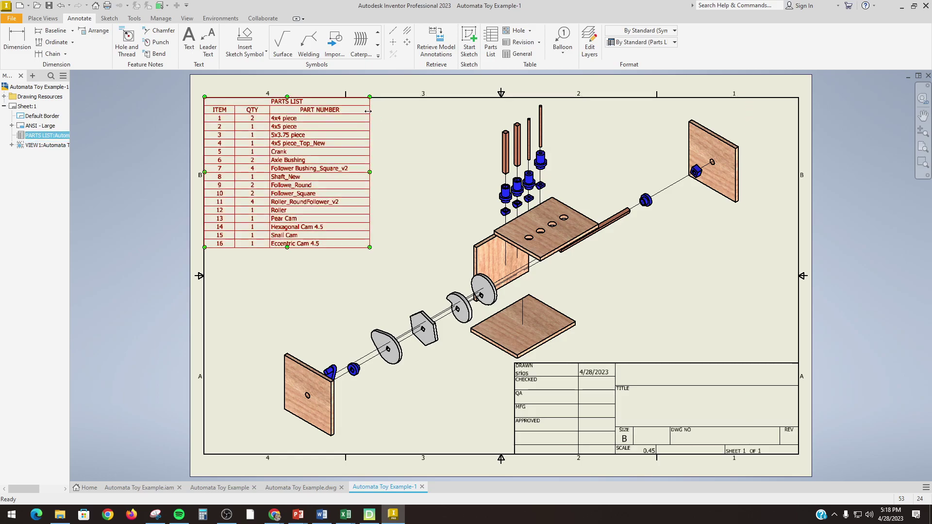
drag(370, 114, 352, 113)
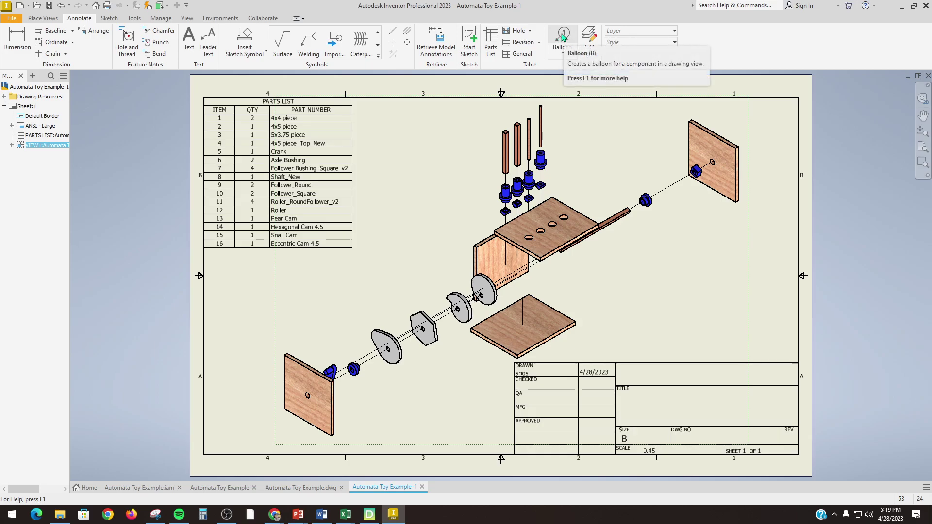
- Place balloon 1 on the upper-right wooden board and start balloon 12 on the blue square block
click(564, 37)
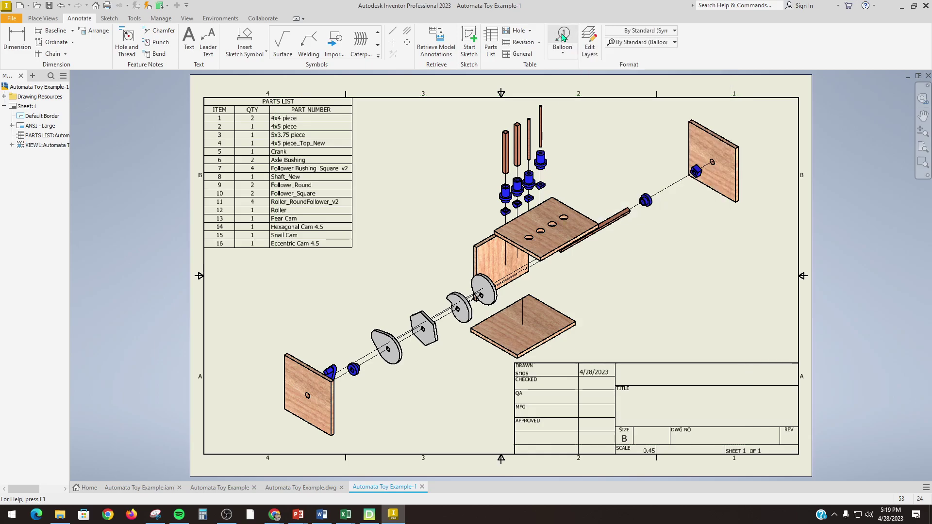
click(724, 140)
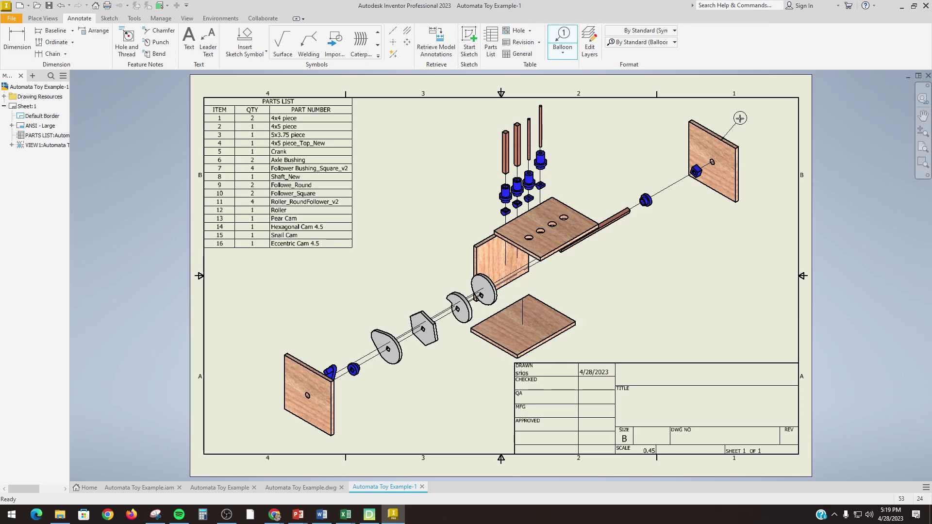
scroll(740, 118, up, 5)
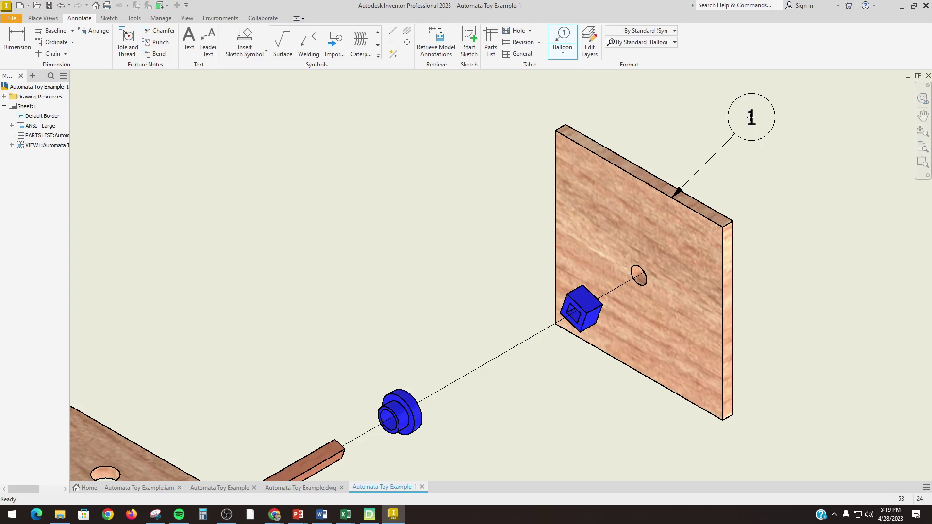
right_click(751, 117)
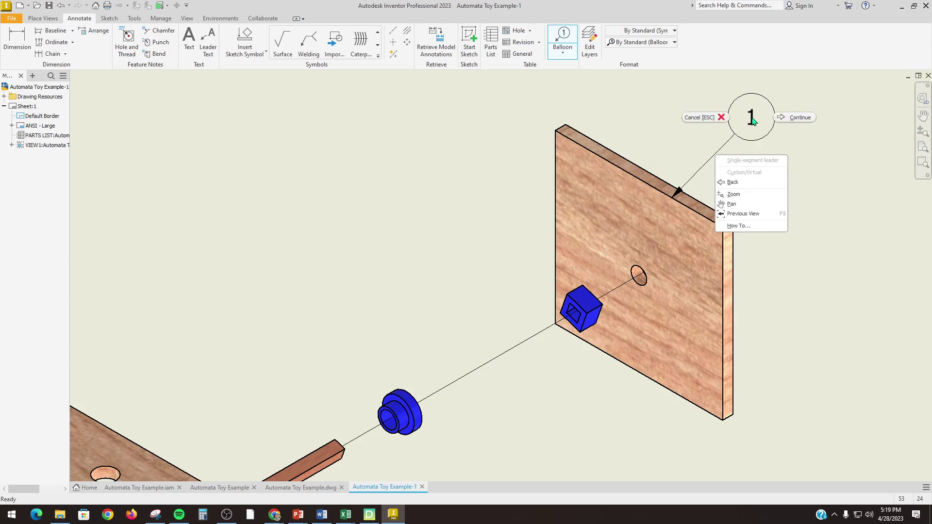
click(787, 120)
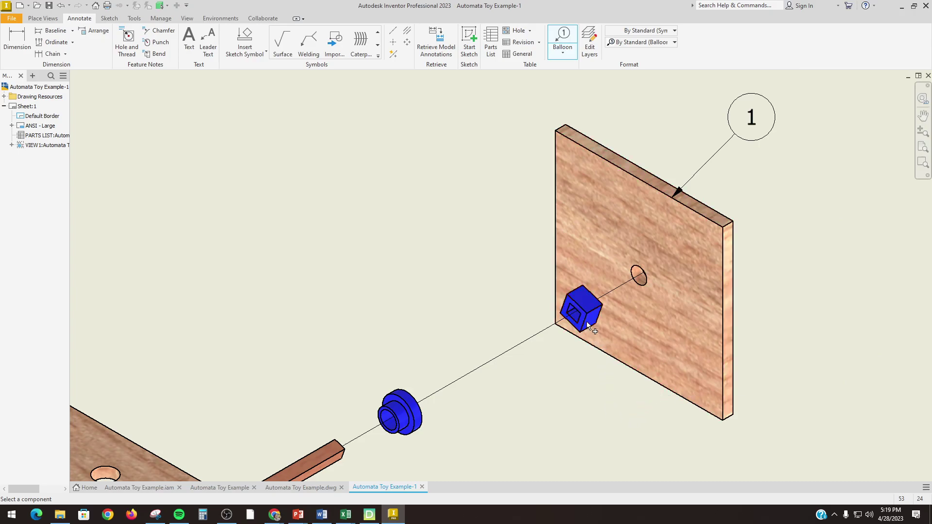
click(567, 297)
- Place balloon 12 on the blue square part, aligned level with balloon 1
scroll(420, 105, down, 5)
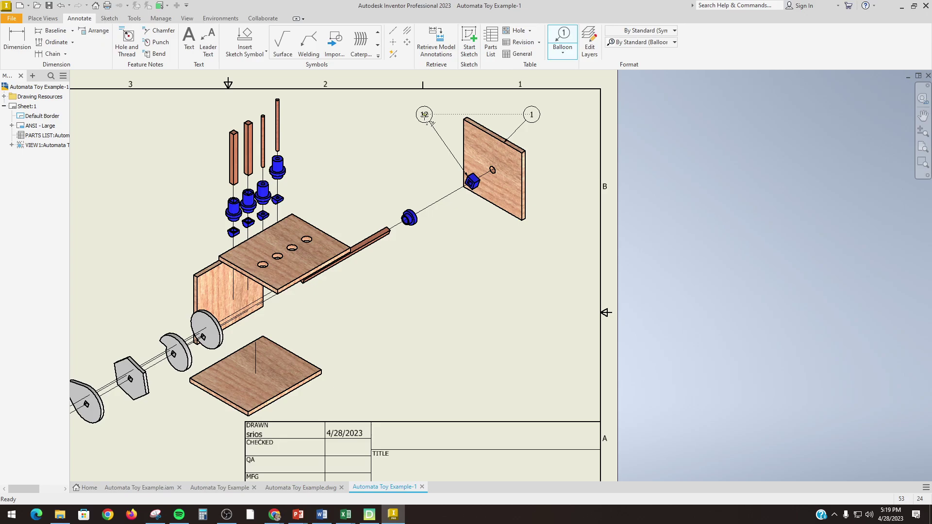
click(426, 115)
right_click(425, 115)
click(455, 118)
key(Escape)
- Add balloon 6 to the blue bushing and balloon 8 to the thin rod
click(409, 214)
right_click(354, 134)
click(384, 137)
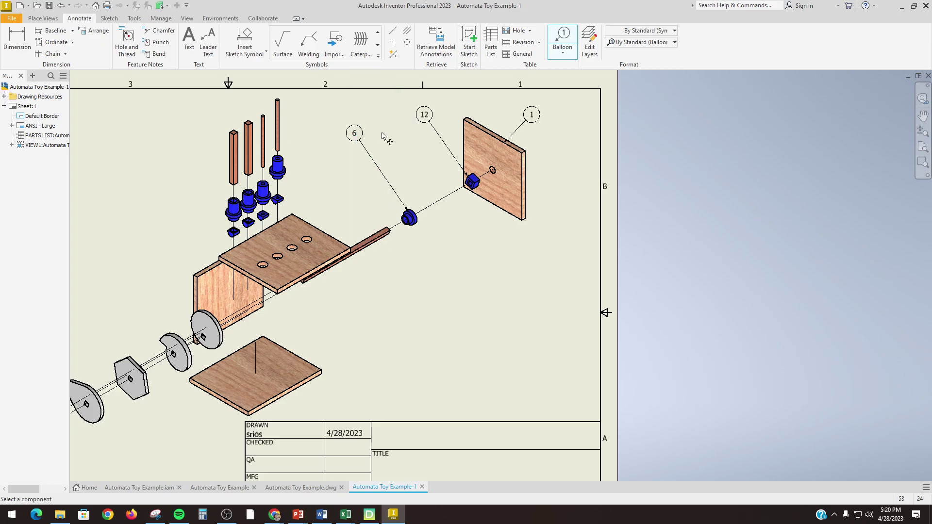
click(385, 232)
right_click(343, 175)
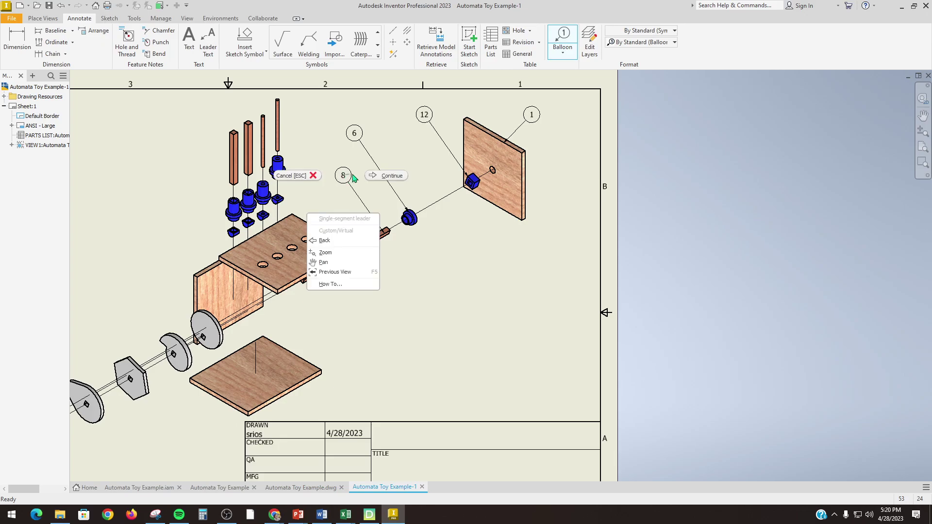
click(379, 188)
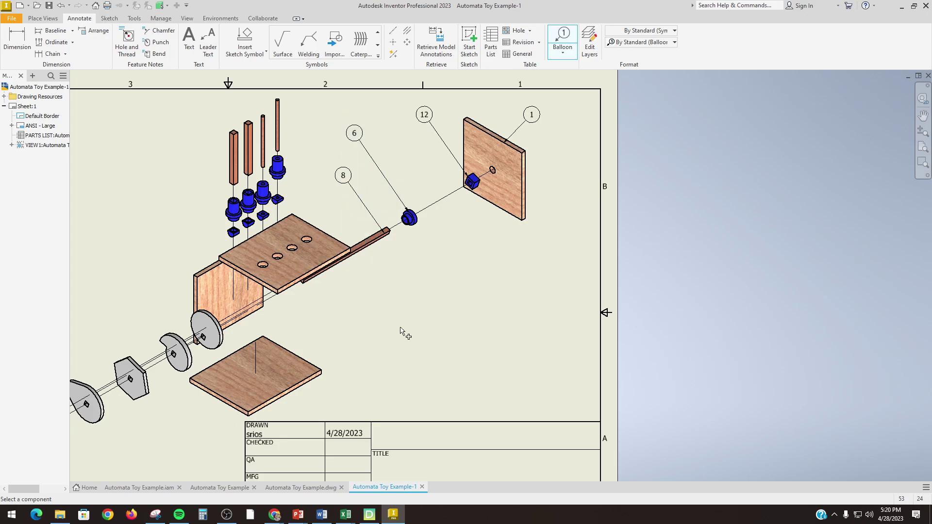
- Add balloon 2 to the bottom board and balloon 3 to the box's left side
click(316, 373)
right_click(375, 372)
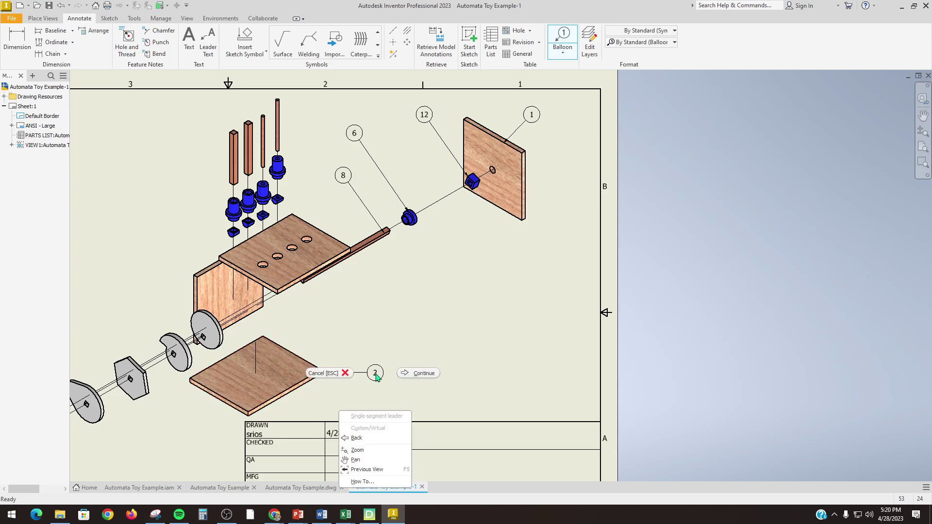
click(427, 373)
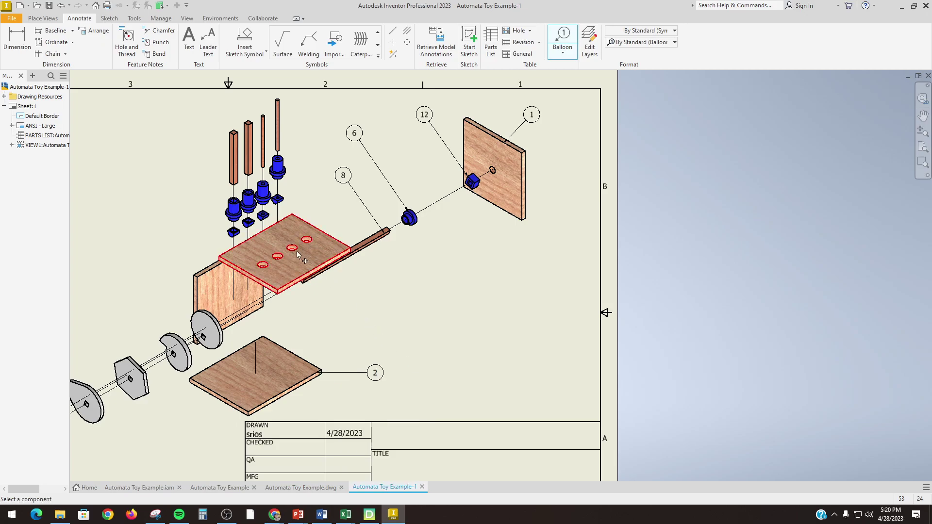
click(199, 284)
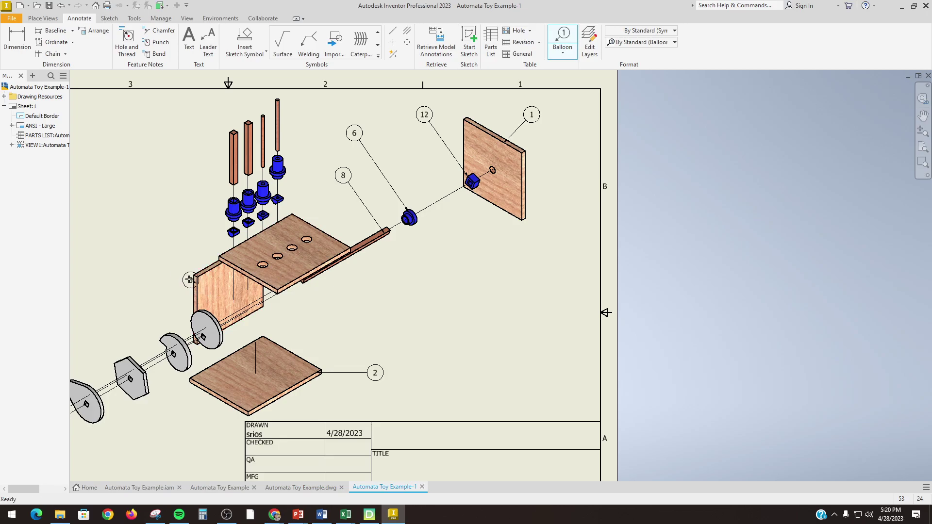
right_click(131, 240)
click(160, 241)
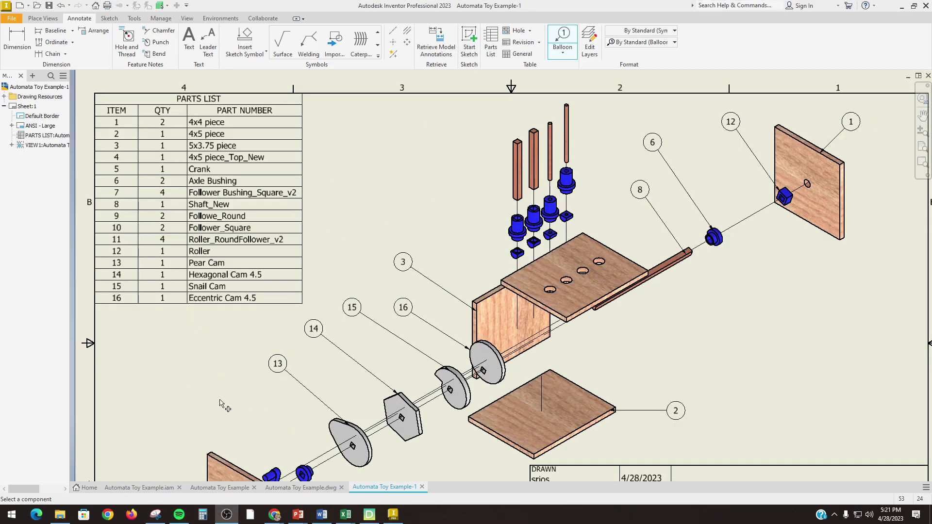
- Add balloon 6 to the lower-left blue bushing and balloon 1 to the lower-left board
scroll(263, 391, down, 3)
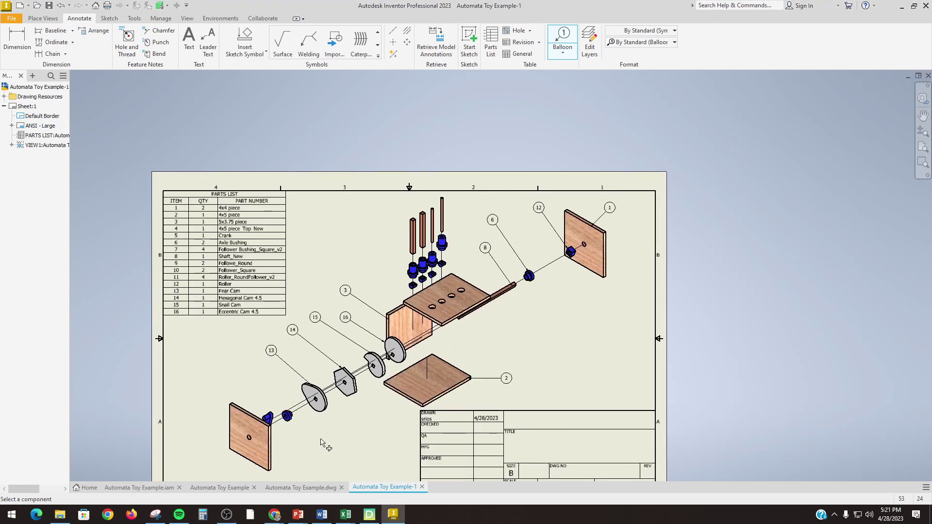
scroll(321, 442, up, 3)
click(267, 399)
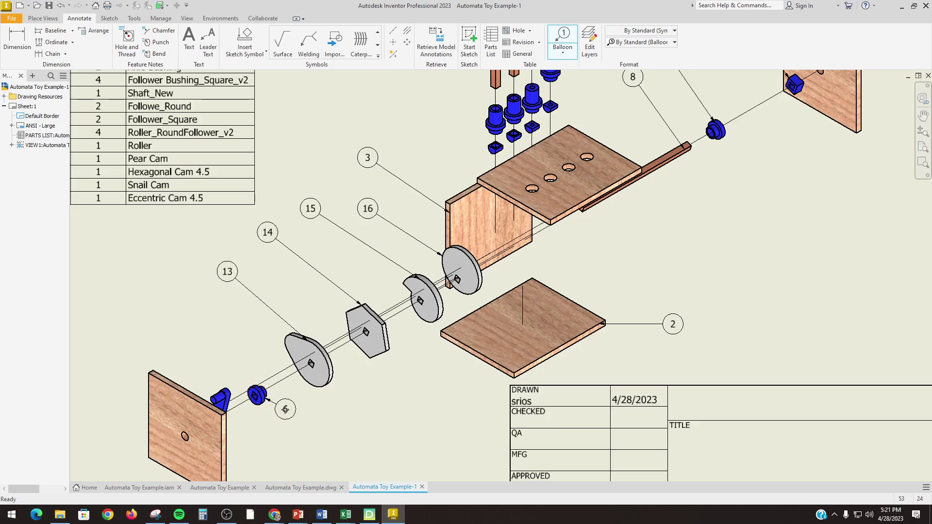
click(297, 419)
right_click(297, 419)
click(345, 421)
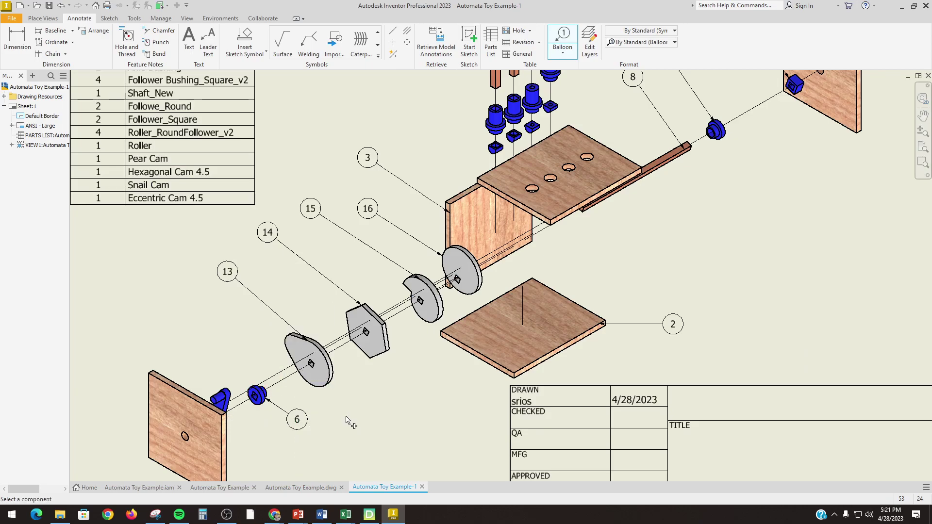
click(181, 433)
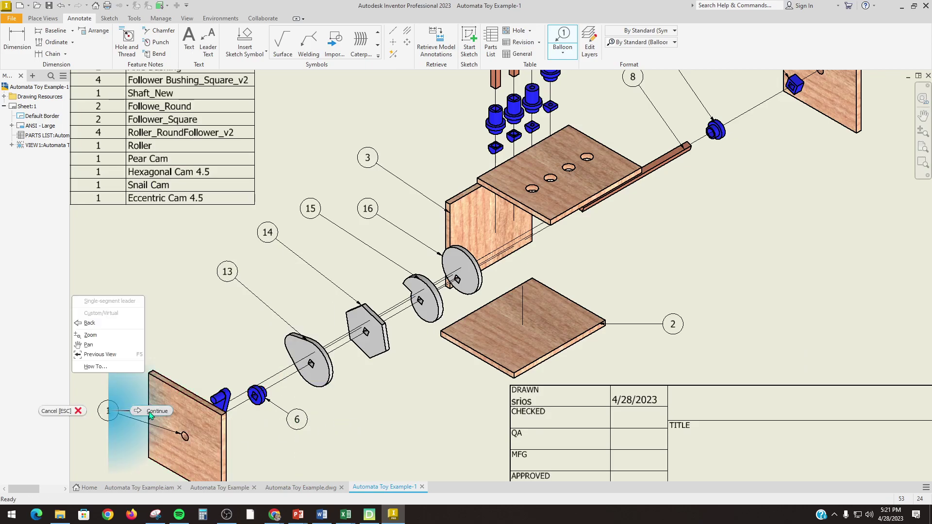
click(151, 414)
- Add balloon 5 to the lower-left blue square part and end the Balloon command
click(221, 395)
right_click(211, 360)
click(240, 361)
scroll(454, 442, down, 3)
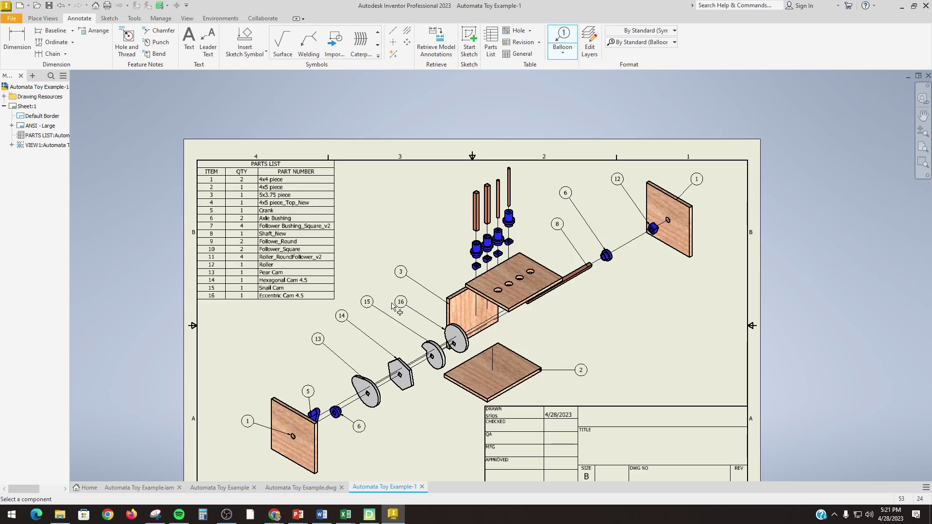
right_click(262, 341)
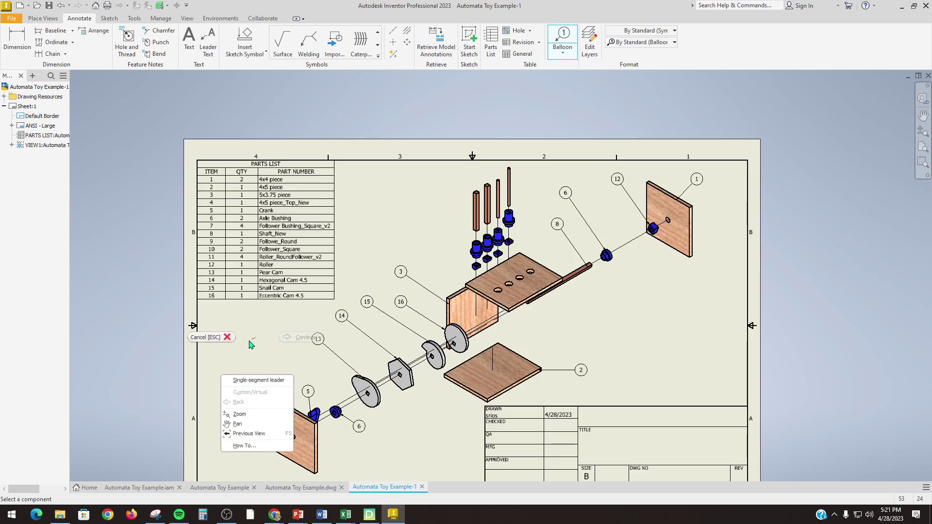
click(226, 338)
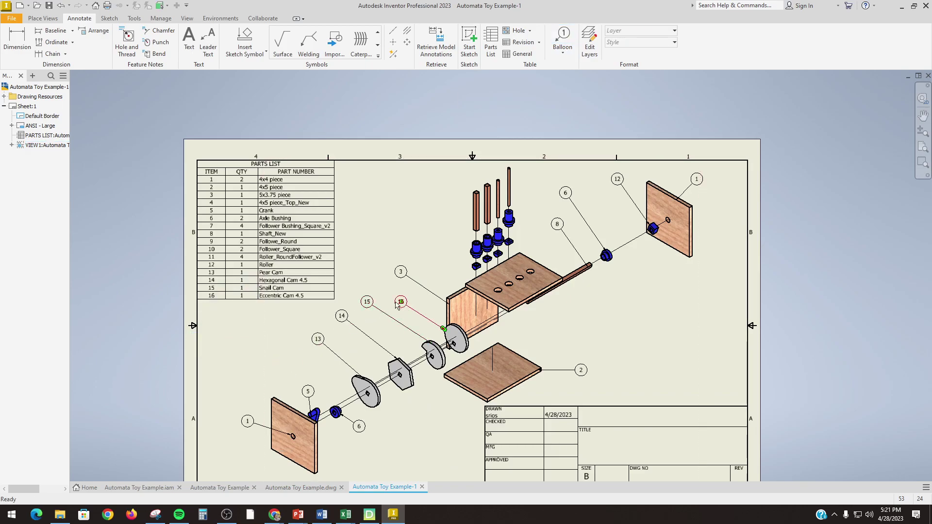
- Drag balloons 16, 14 and 5 into tidier positions around the cams and lower-left board
drag(407, 307, 397, 325)
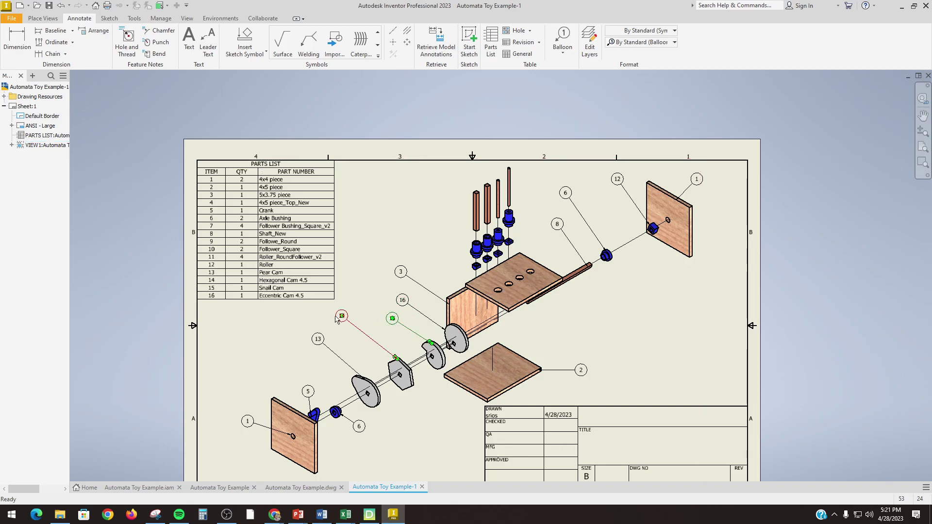
drag(338, 319, 335, 351)
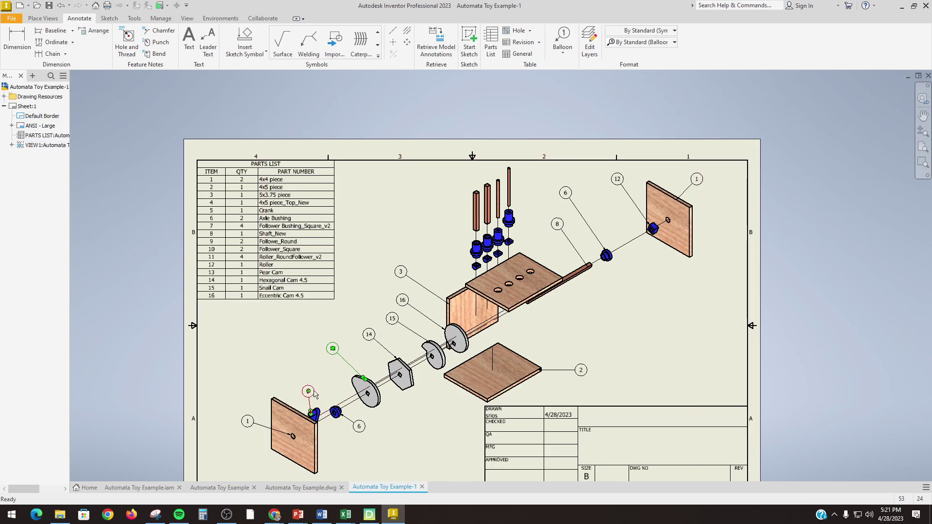
drag(313, 393, 287, 386)
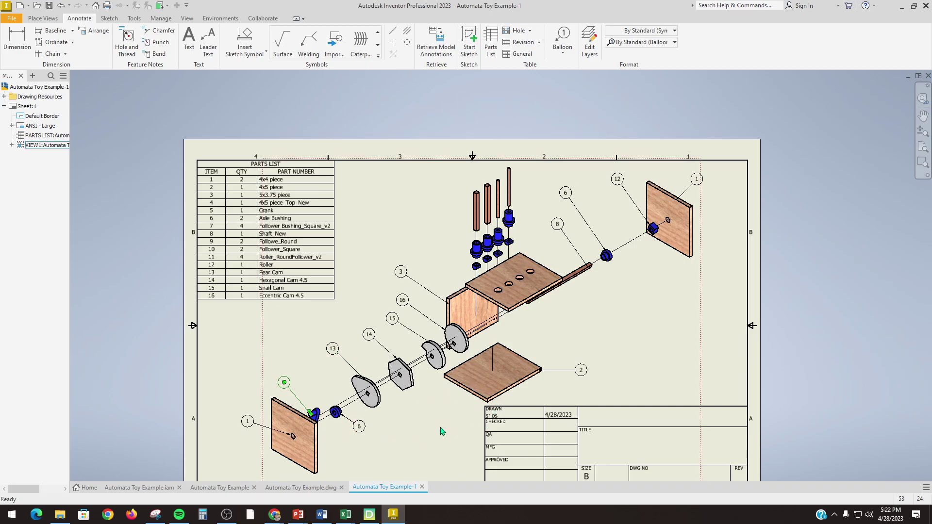
- Start the Balloon tool and label the upright shafts with balloon 10 and two balloon 9s
scroll(441, 432, down, 3)
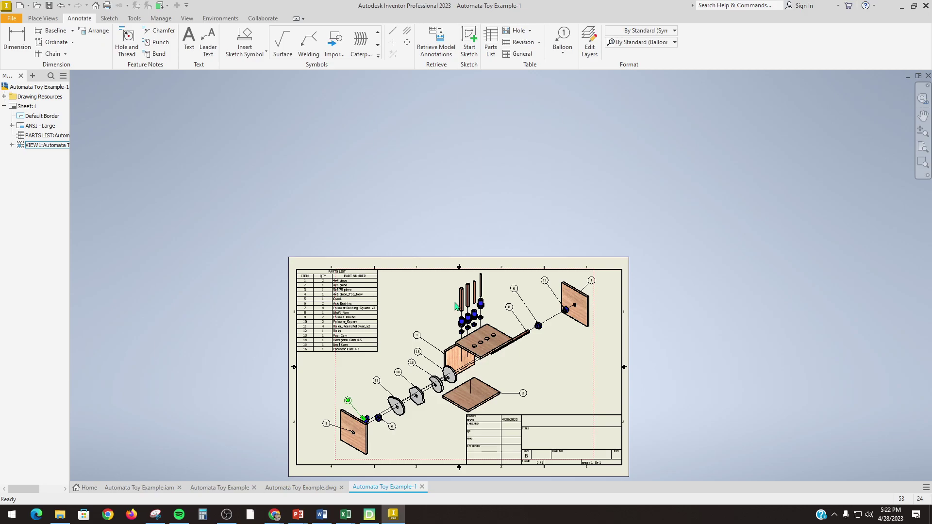
click(563, 41)
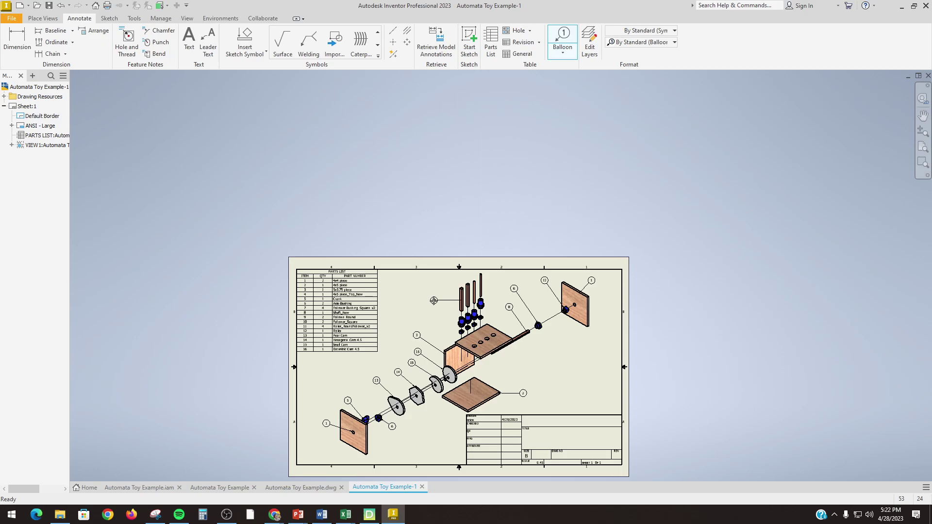
right_click(429, 297)
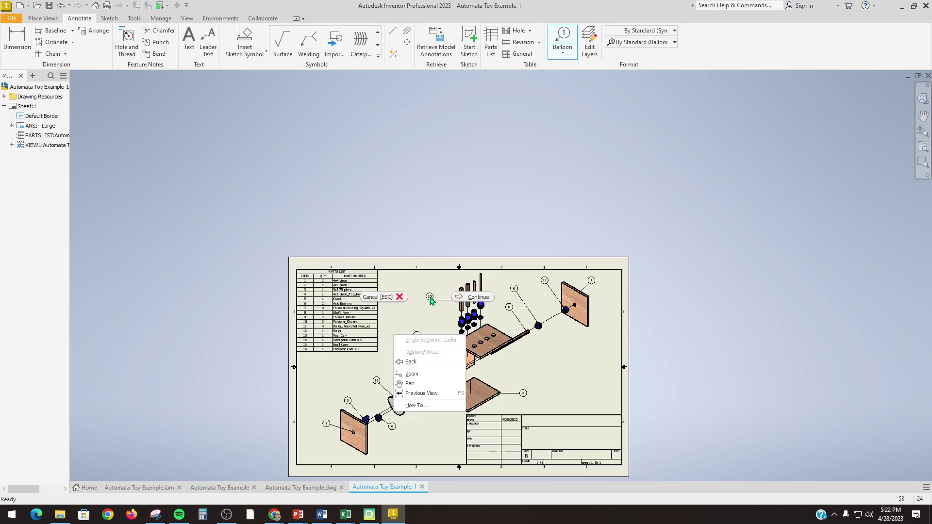
click(467, 299)
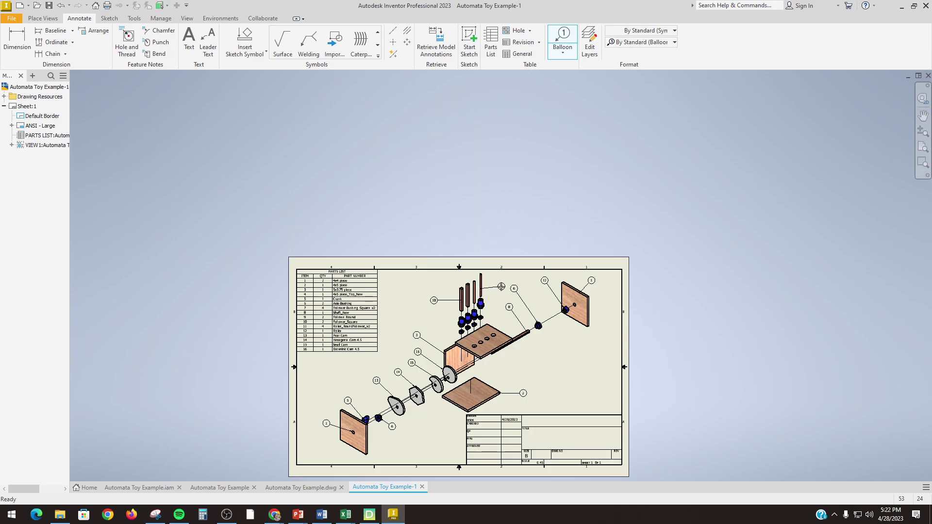
scroll(500, 287, up, 5)
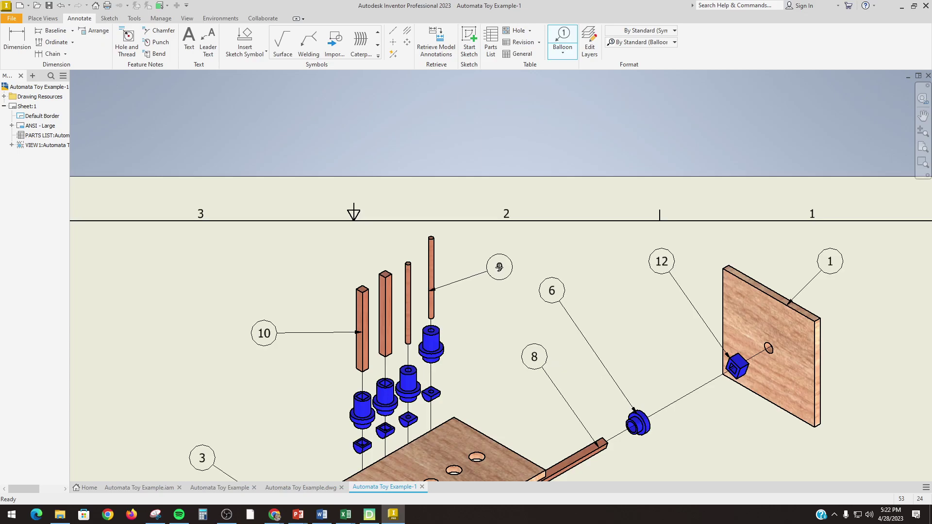
right_click(500, 270)
click(539, 266)
click(408, 266)
right_click(387, 237)
click(422, 237)
- Add balloon 10 to the square bar, 7 to the top bushing, 11 to its follower
click(386, 275)
right_click(323, 253)
click(278, 253)
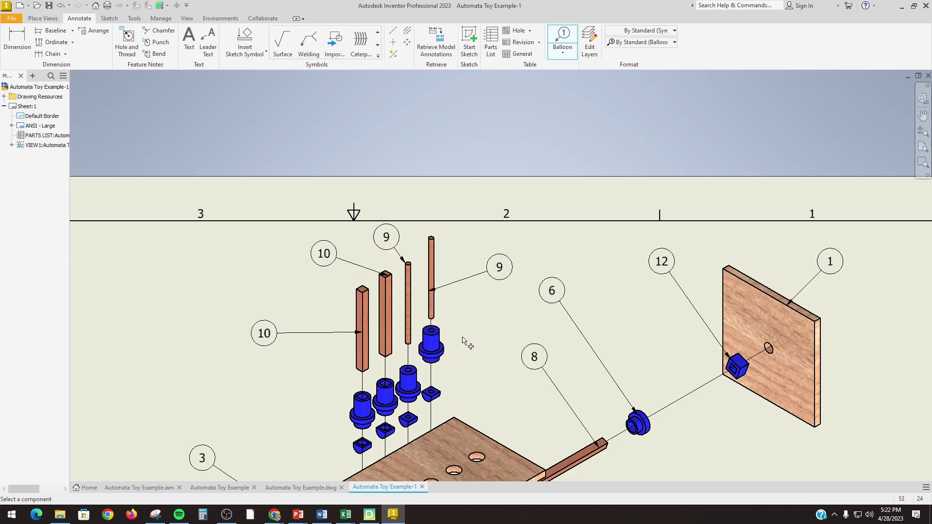
click(441, 338)
right_click(501, 329)
click(536, 326)
click(431, 391)
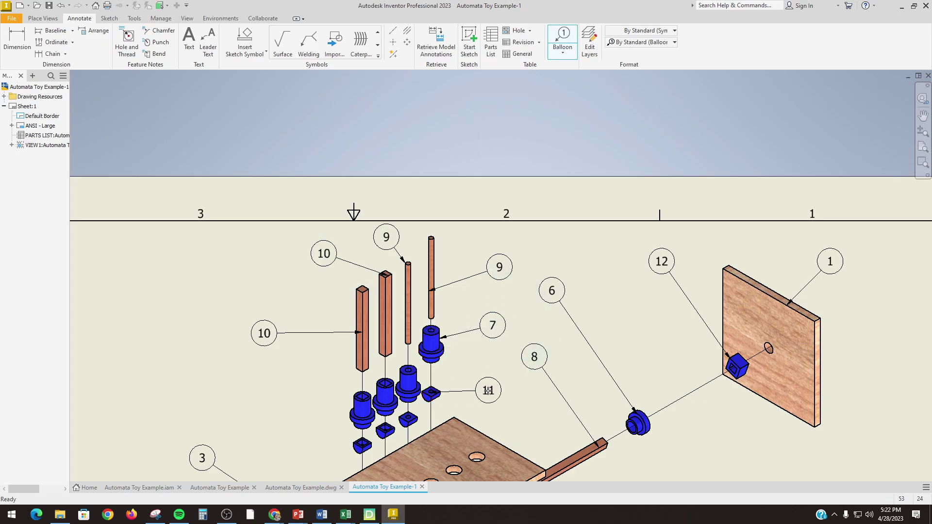
right_click(488, 390)
click(521, 392)
- Pan down, then balloon the left bushing as 7 and the lowest follower as 11
middle_drag(255, 400, 265, 249)
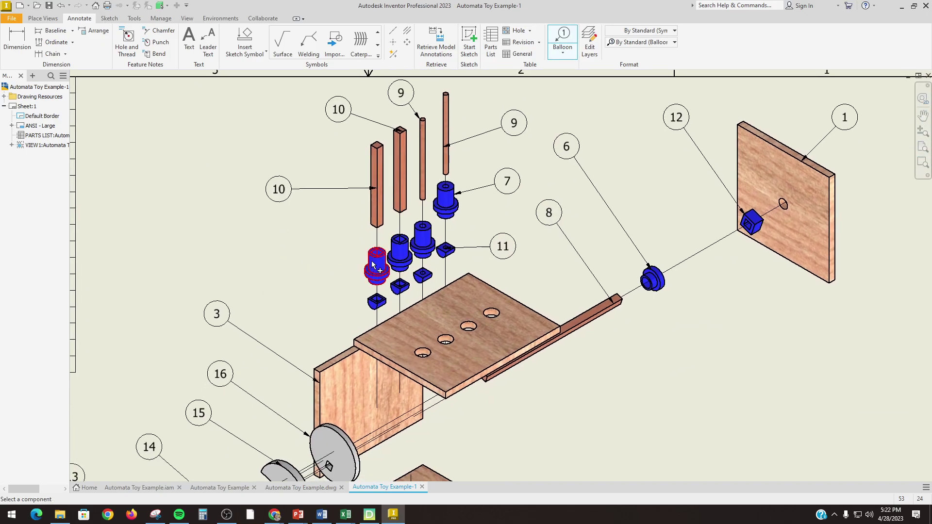
click(371, 262)
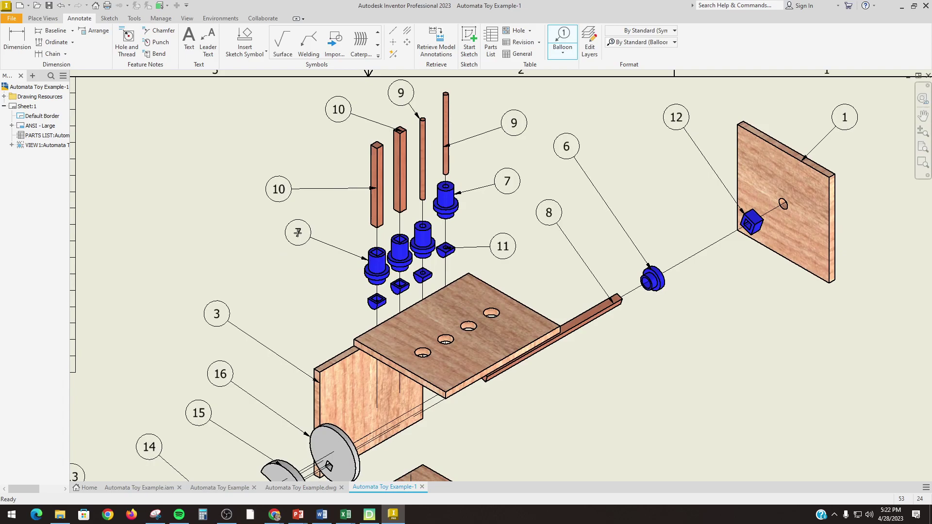
right_click(298, 232)
click(252, 233)
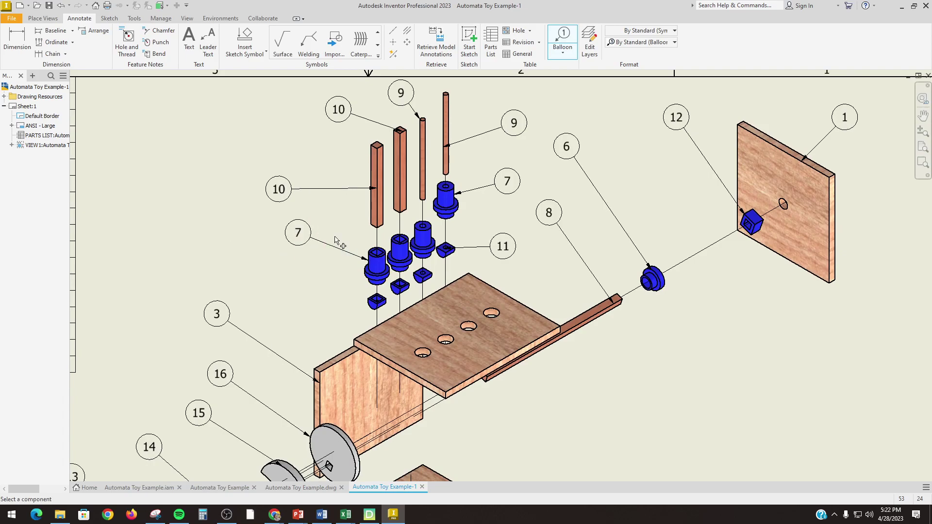
click(373, 302)
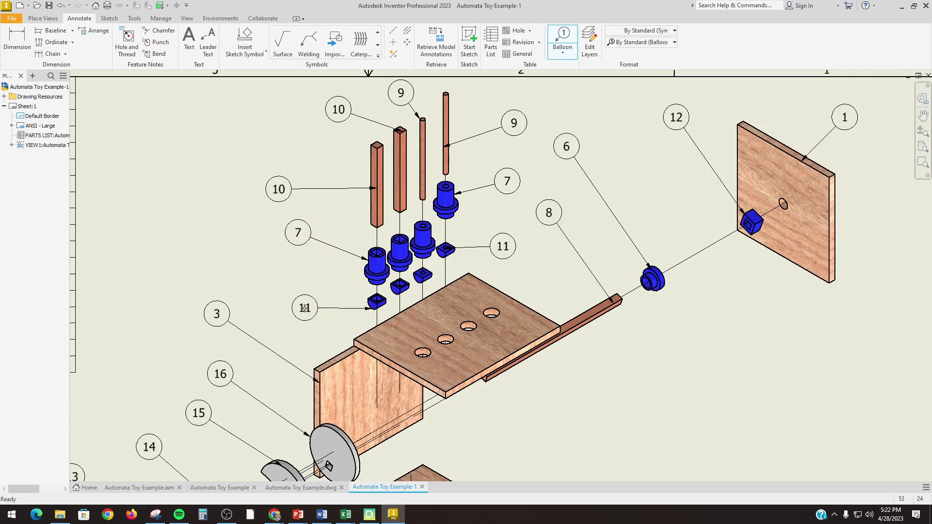
right_click(304, 308)
click(331, 311)
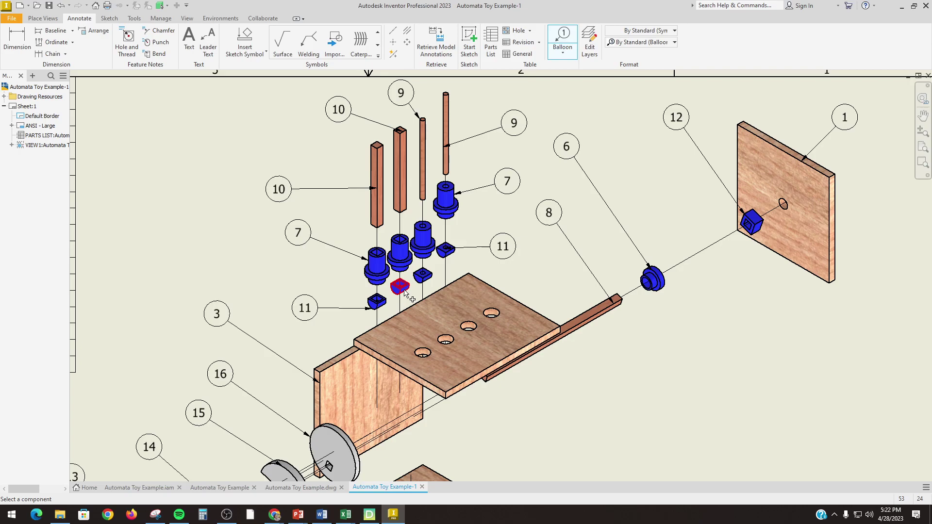
- Add balloon 11 to the two remaining small square followers
click(405, 290)
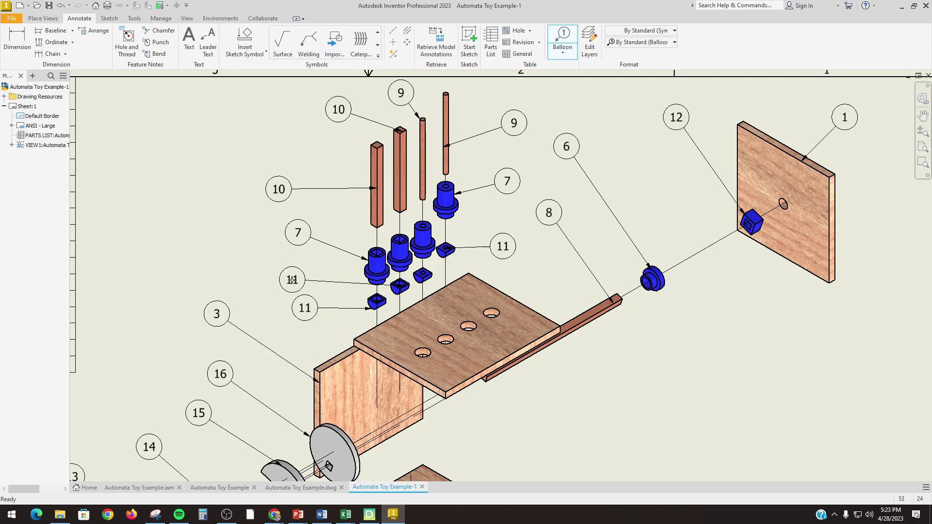
right_click(289, 274)
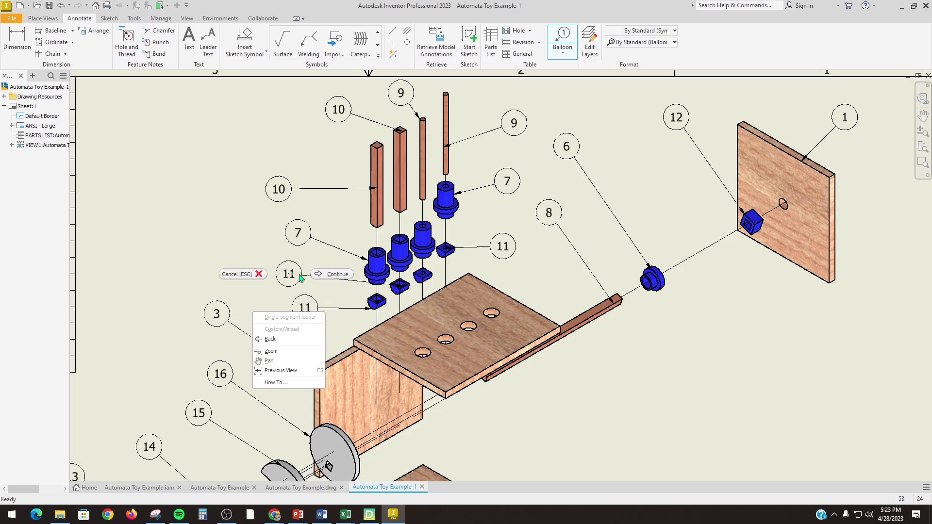
click(316, 281)
click(424, 280)
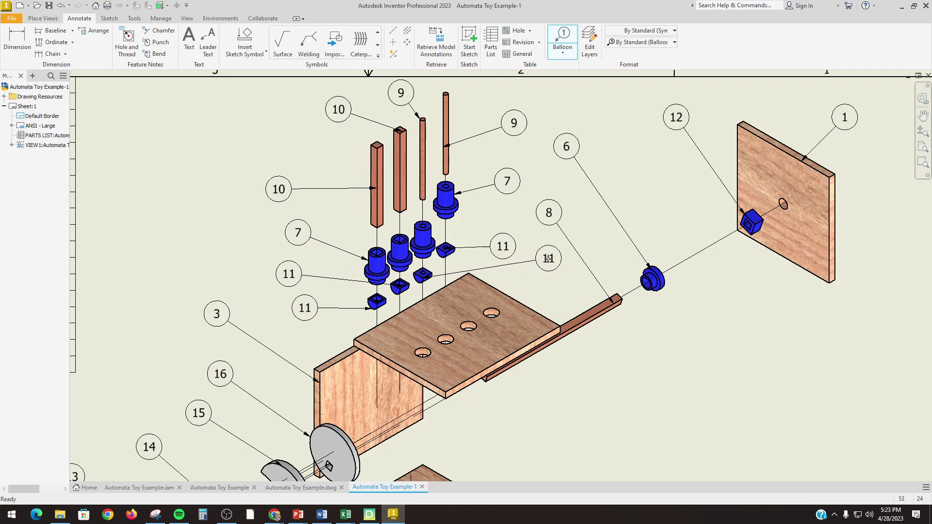
right_click(548, 258)
click(530, 303)
scroll(614, 379, up, 3)
- Zoom out and pan until the entire B-size sheet fits the window
scroll(625, 384, down, 3)
middle_drag(625, 384, 634, 242)
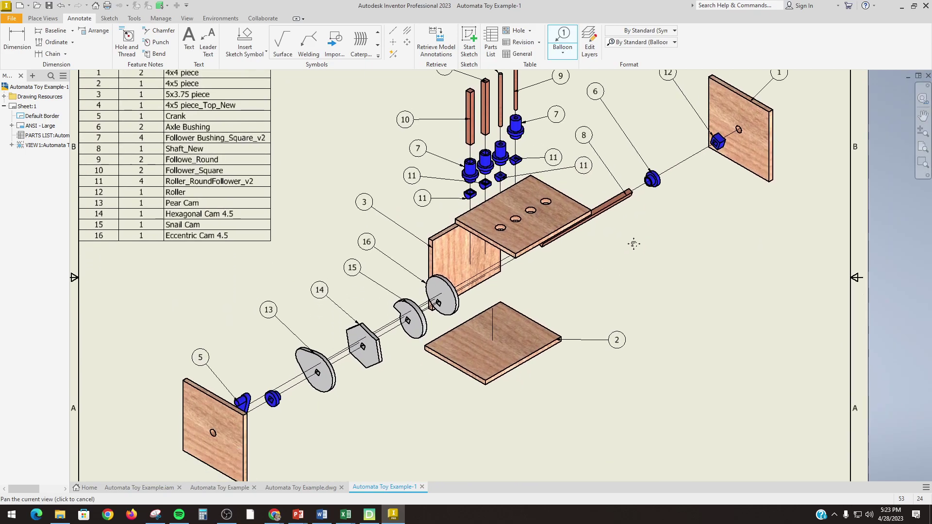
scroll(635, 242, up, 3)
scroll(653, 277, down, 2)
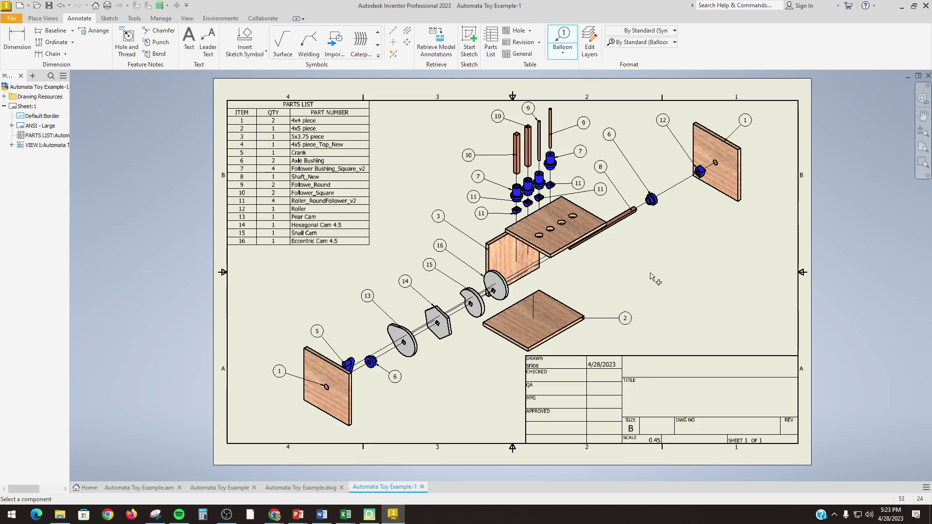
- Add the text '4.2.5 Automata Project - Presentation' in the title block's TITLE area
click(188, 42)
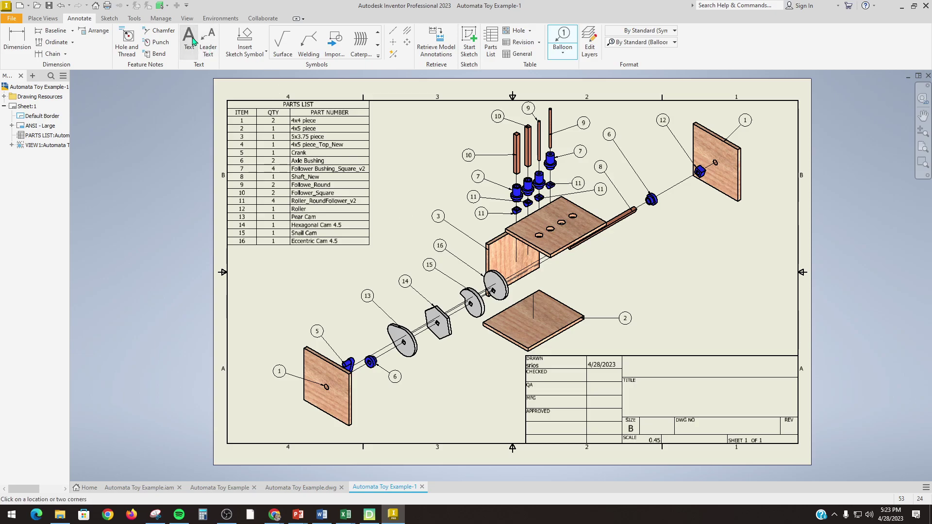
click(646, 397)
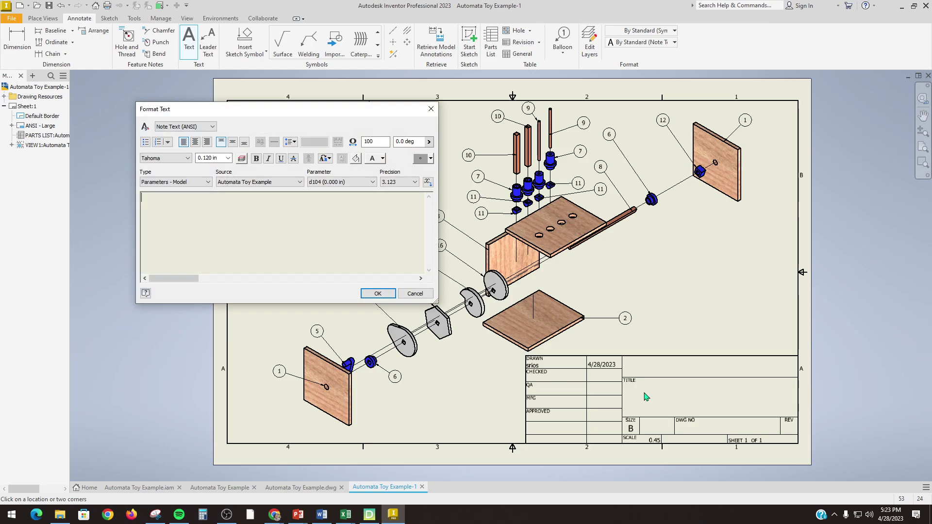
text(4.2.5 Automata PRoject -)
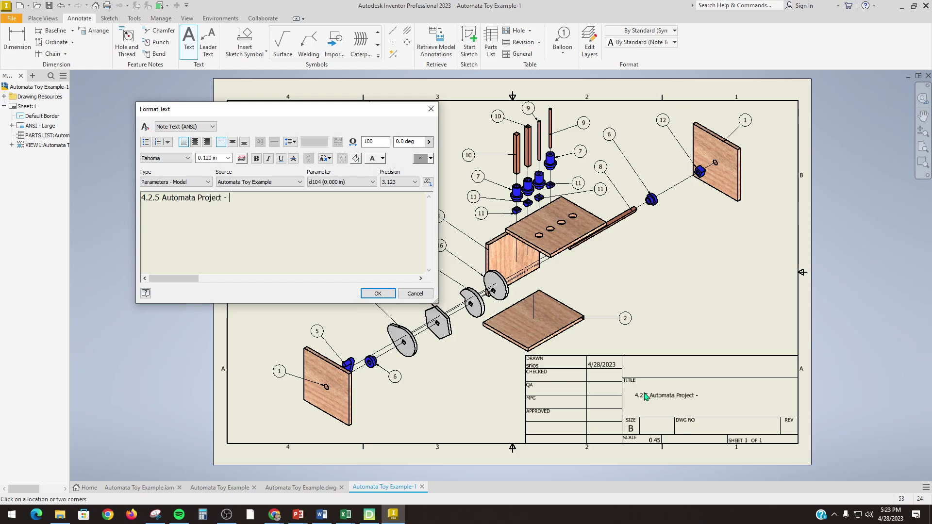
text(Presentation)
click(377, 294)
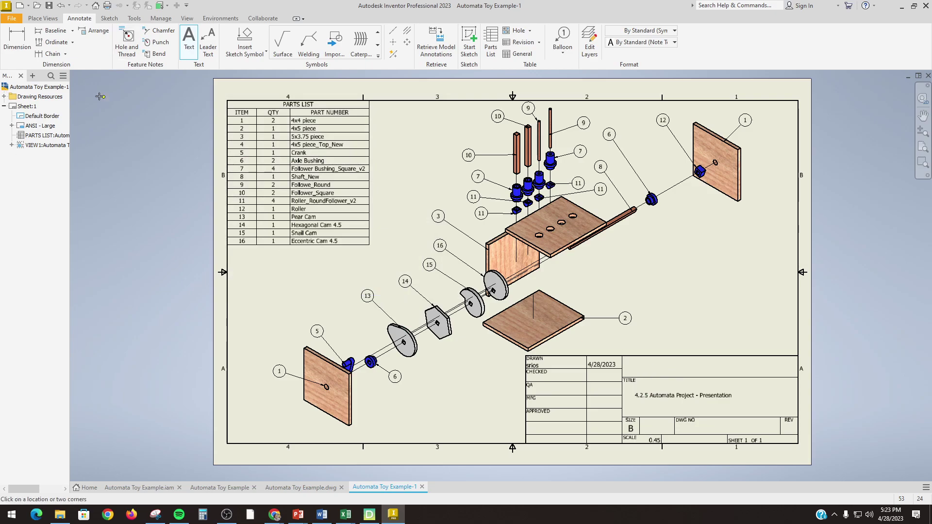
click(11, 18)
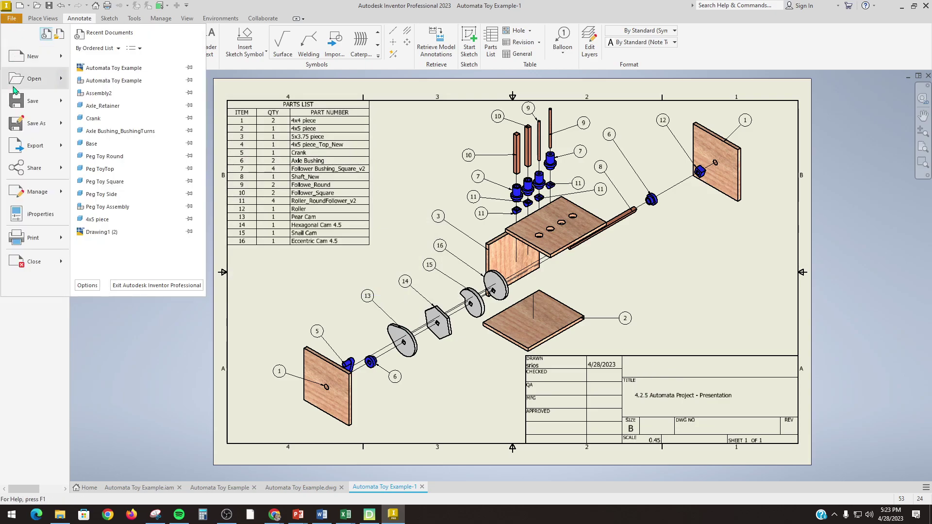
mouse_move(34, 146)
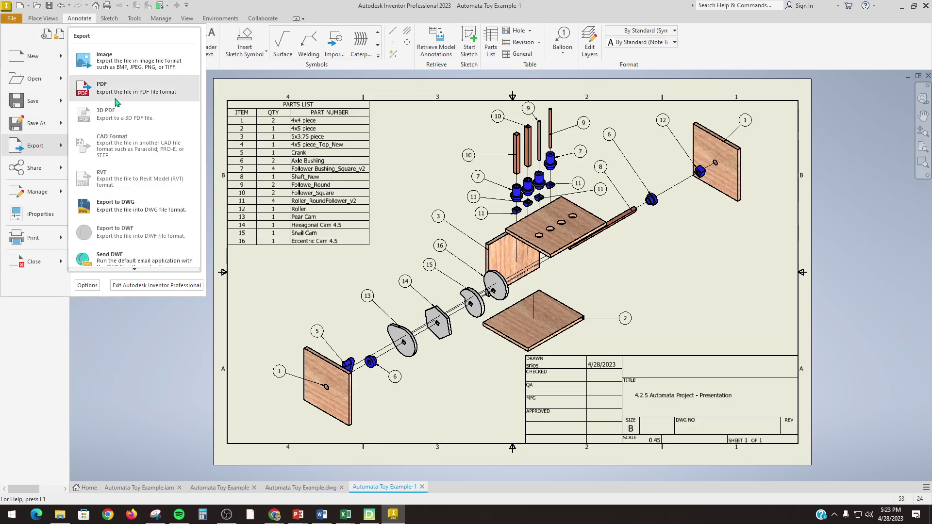
click(116, 99)
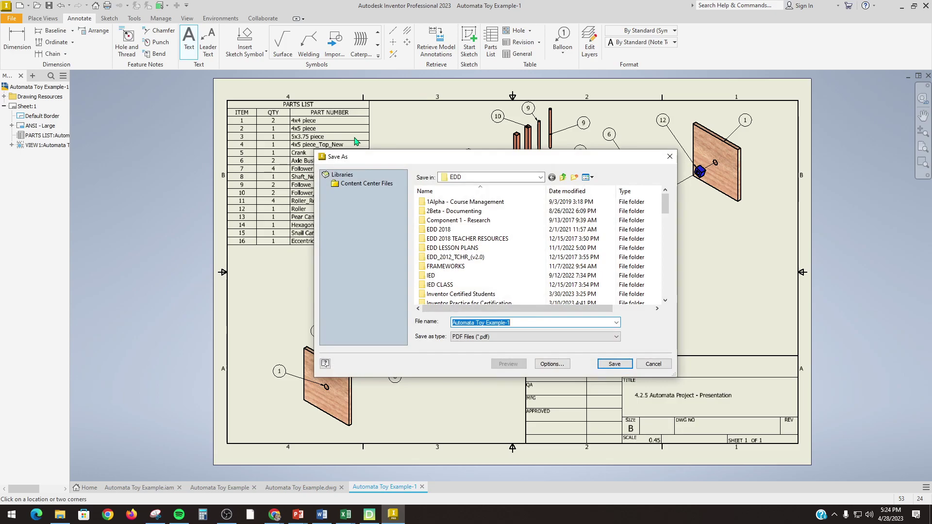
click(654, 364)
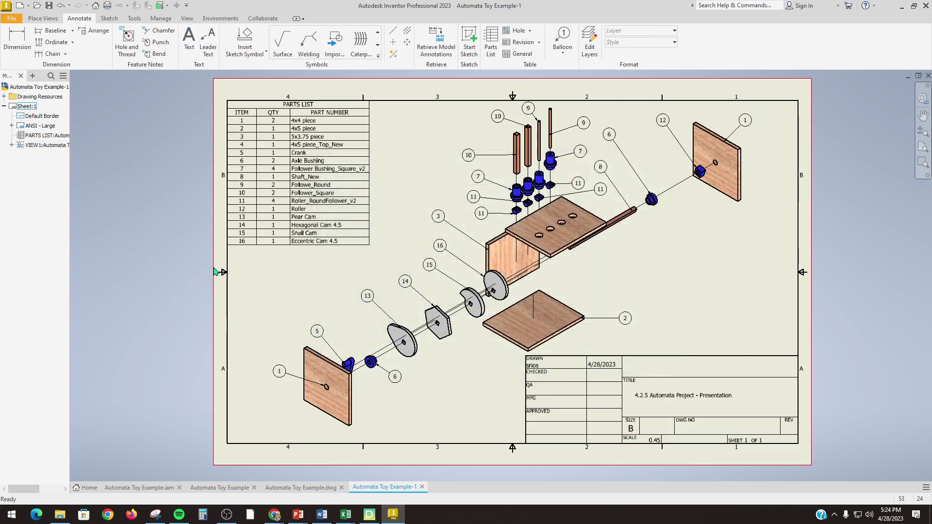